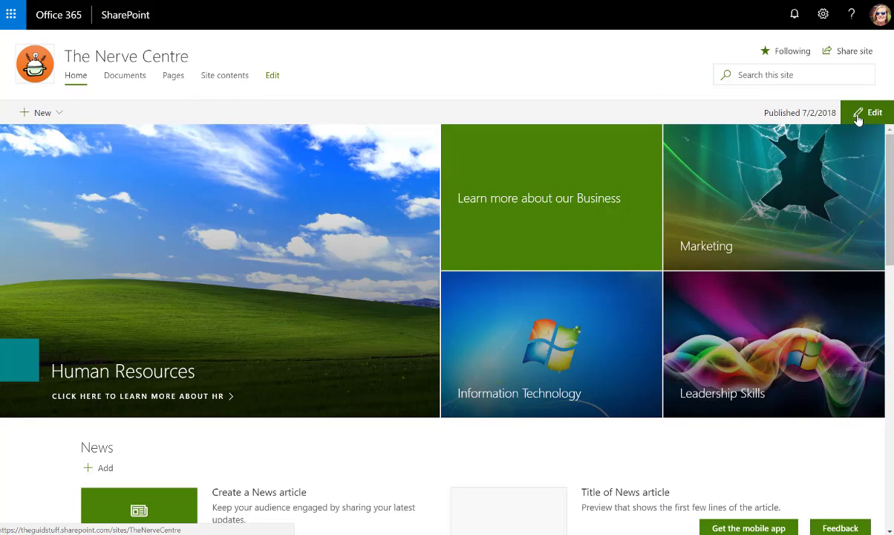
- Start editing the page and add a two-column section below the hero tiles
left_click(868, 112)
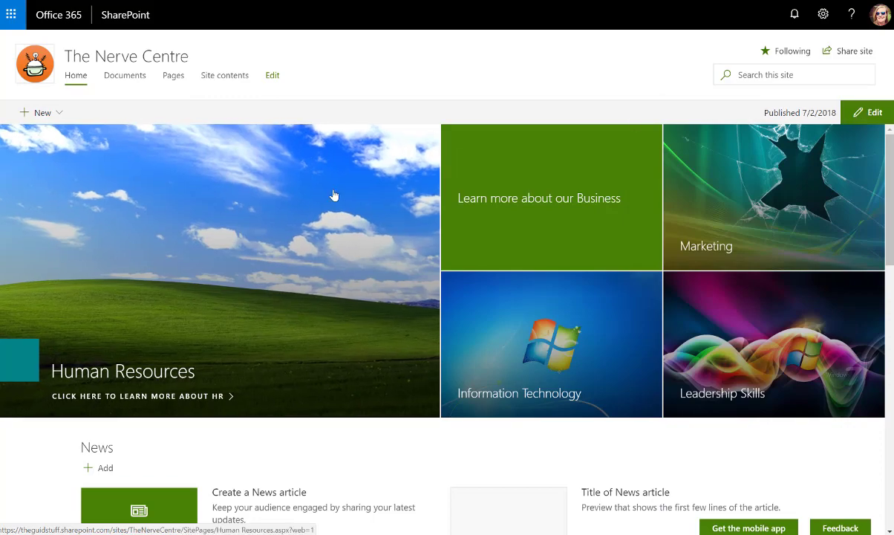
scroll(283, 227, "down", 5)
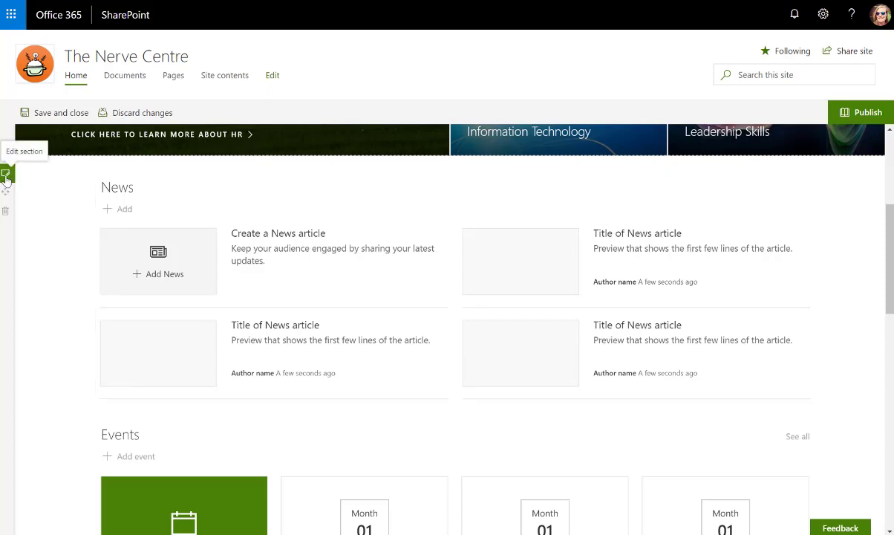
mouse_move(213, 410)
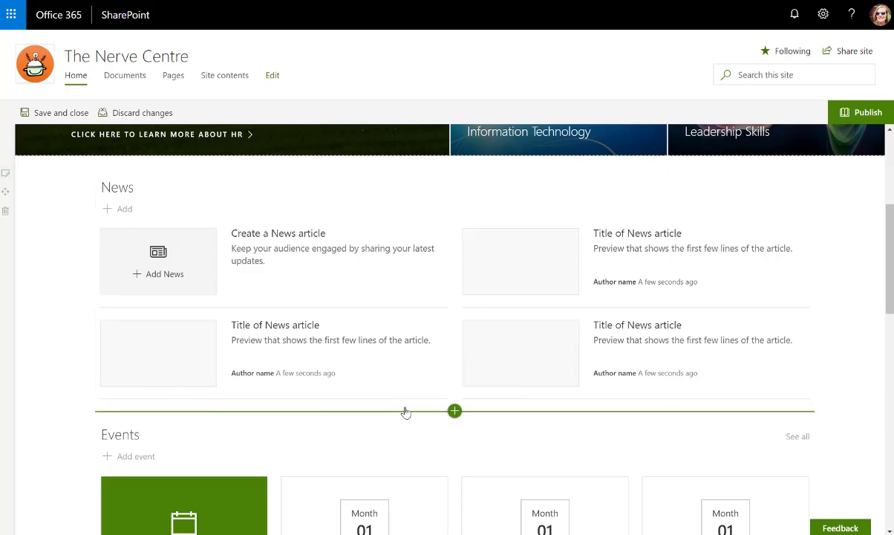
scroll(453, 416, "up", 3)
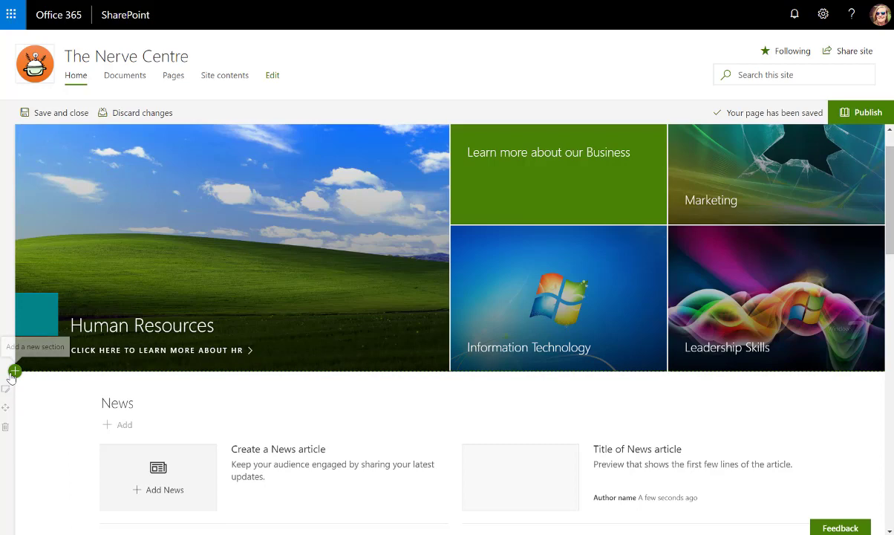
left_click(14, 371)
left_click(120, 355)
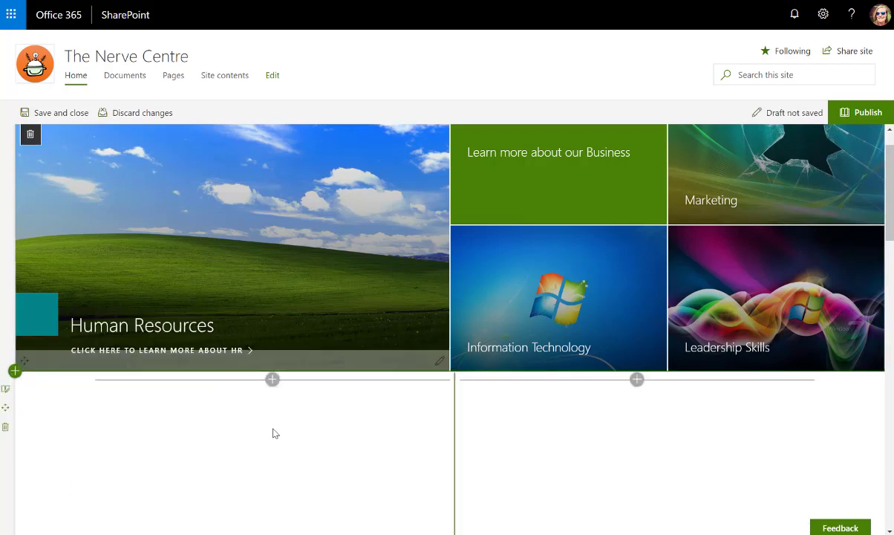
- Move the News web part into the new section's left column
scroll(223, 424, "down", 2)
mouse_move(88, 411)
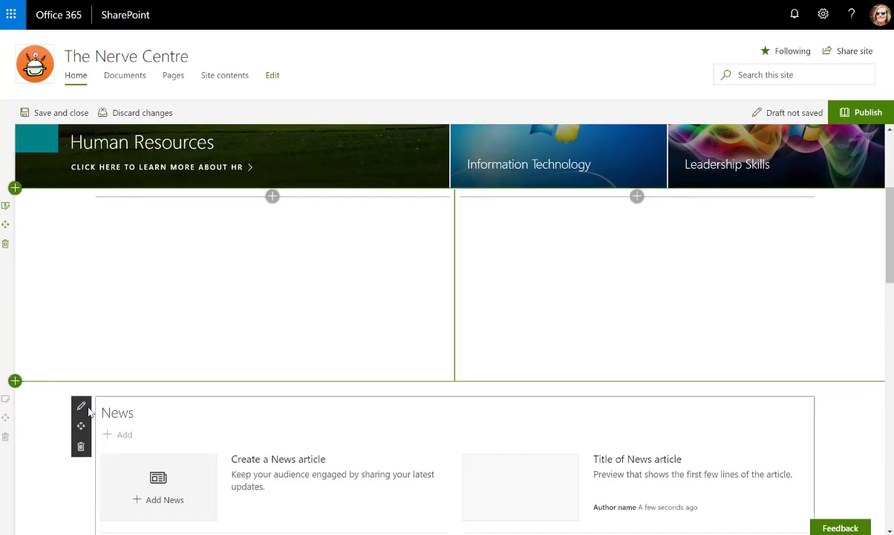
left_click_drag(82, 429, 117, 215)
- Add a Twitter (preview) web part to the right column beside News
left_click(637, 196)
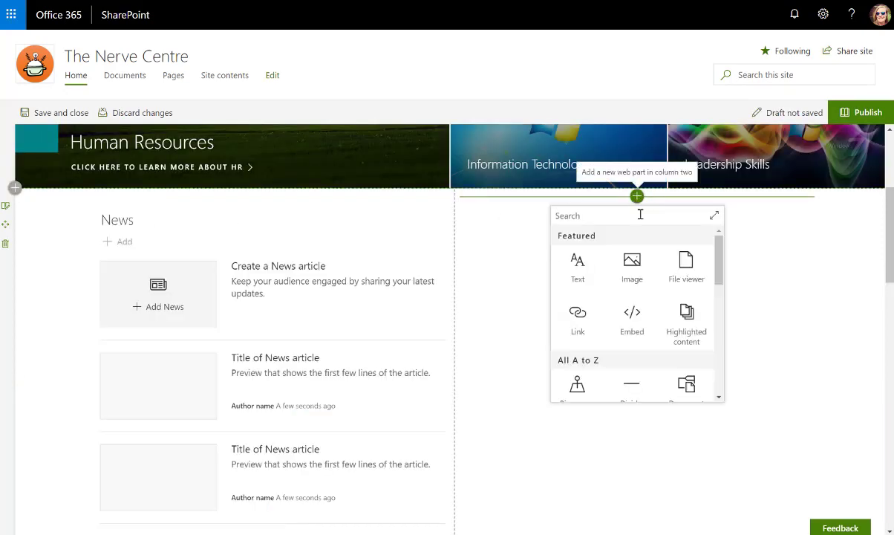
scroll(648, 316, "down", 10)
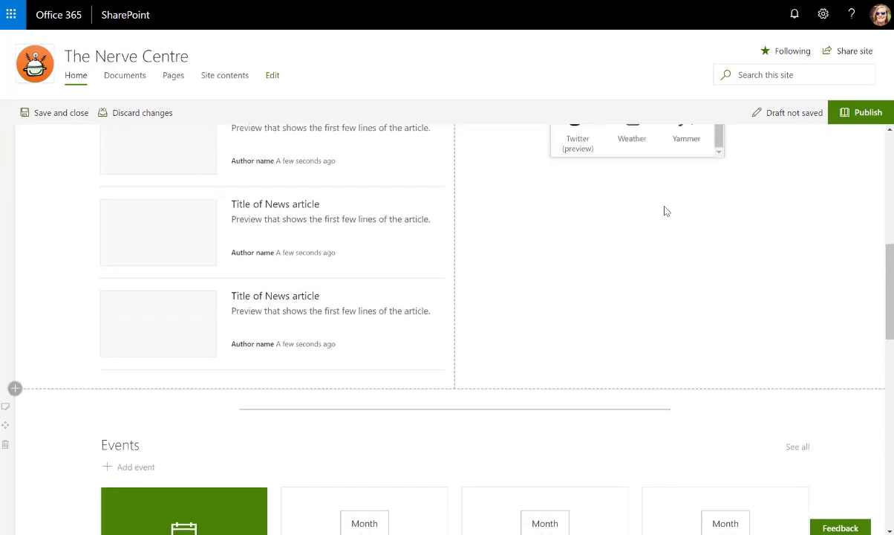
scroll(664, 211, "up", 5)
left_click(576, 310)
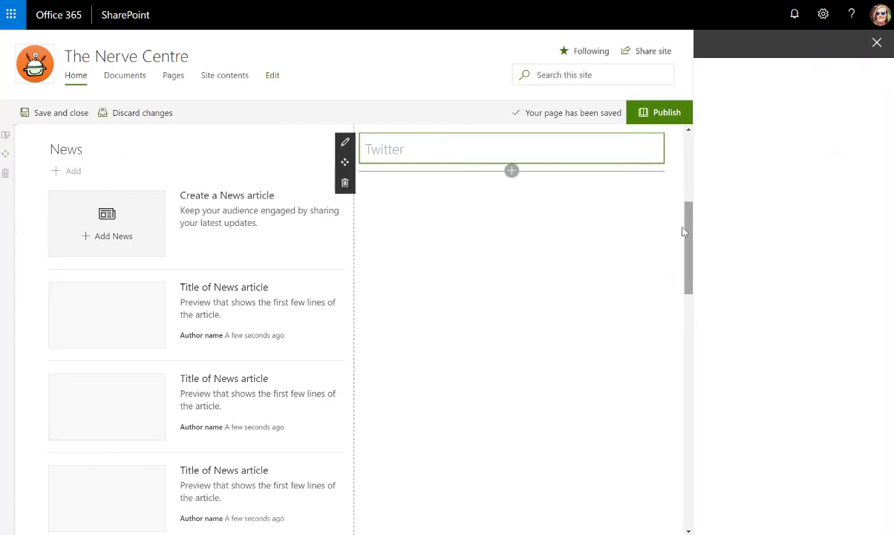
- Replace the feed's username with the chosen user's handle and limit it to 2 tweets
left_click_drag(764, 142, 724, 148)
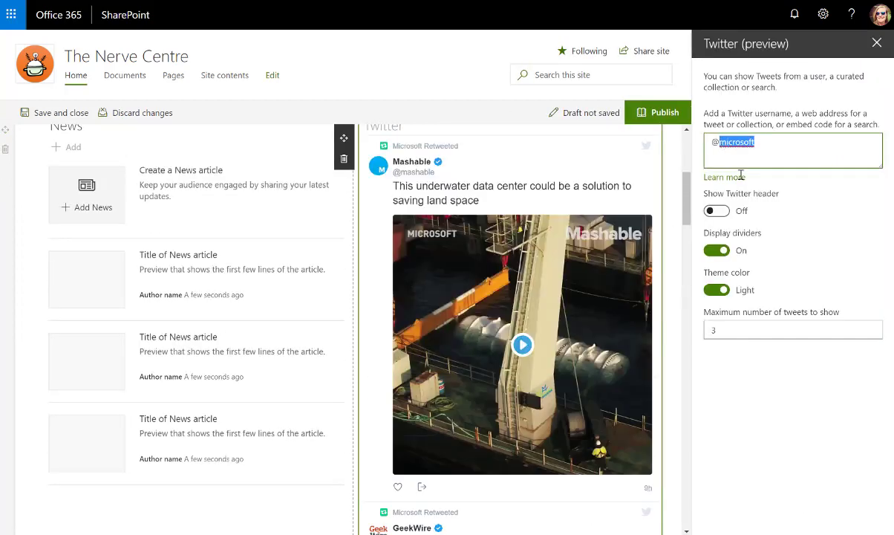
type("tracyvds")
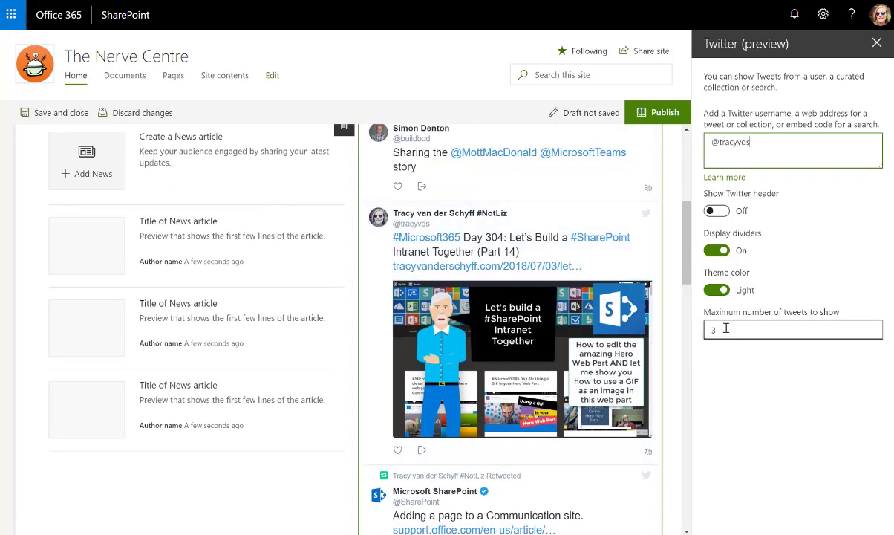
left_click_drag(726, 328, 652, 336)
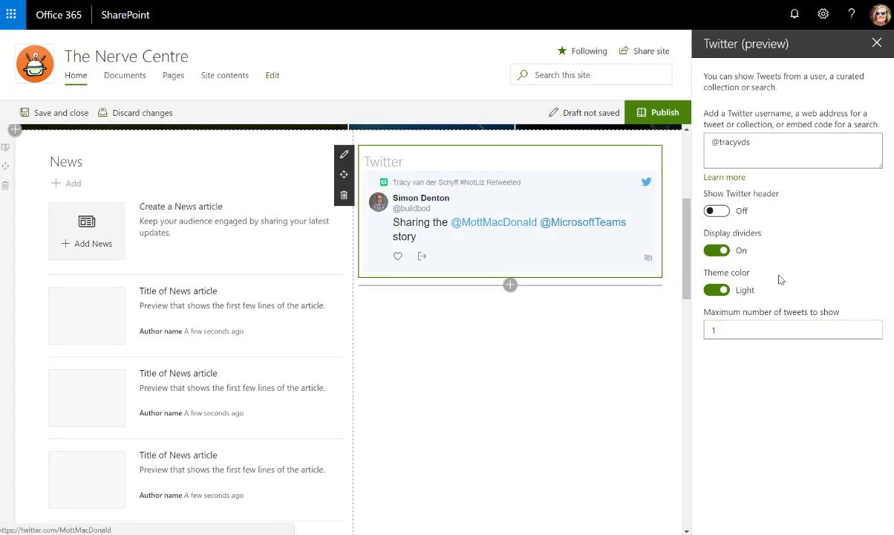
type("2")
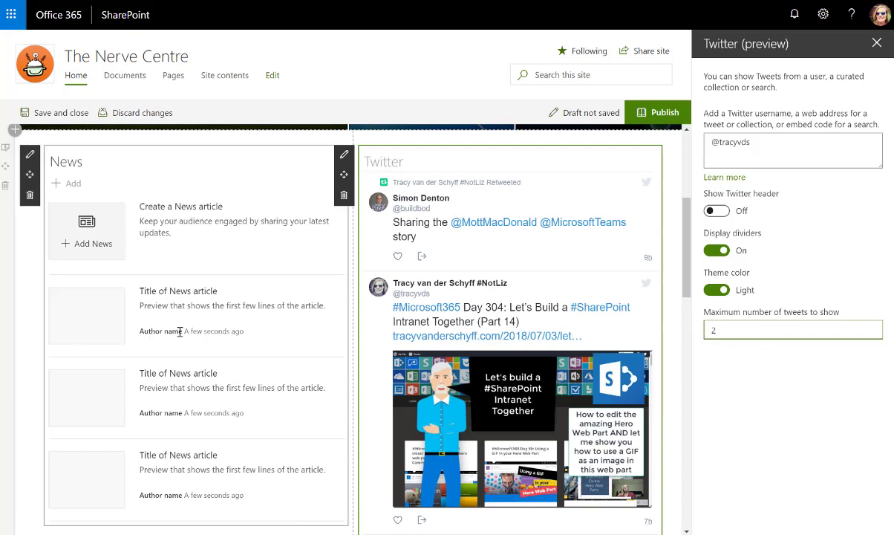
scroll(178, 371, "down", 4)
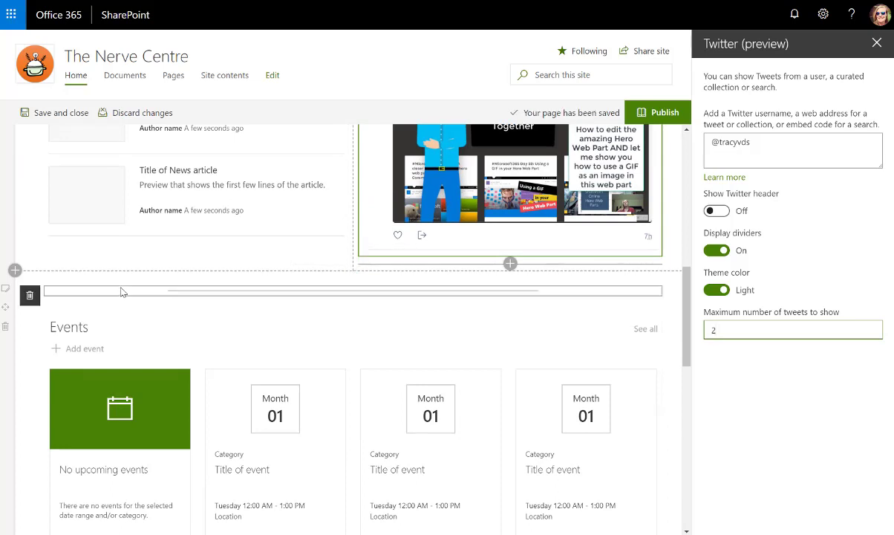
- Add a two-column section with a People web part 'The Brain - Owner' in column one
left_click(15, 271)
left_click(124, 248)
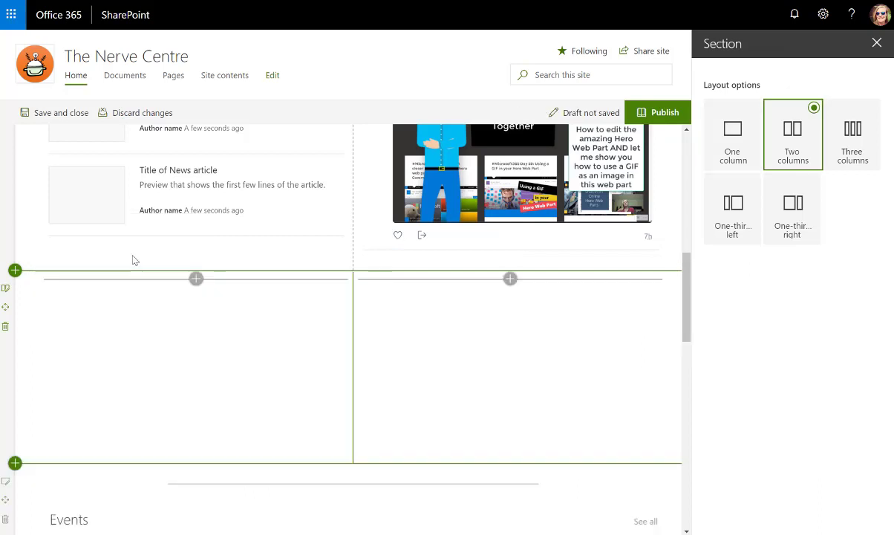
left_click(196, 279)
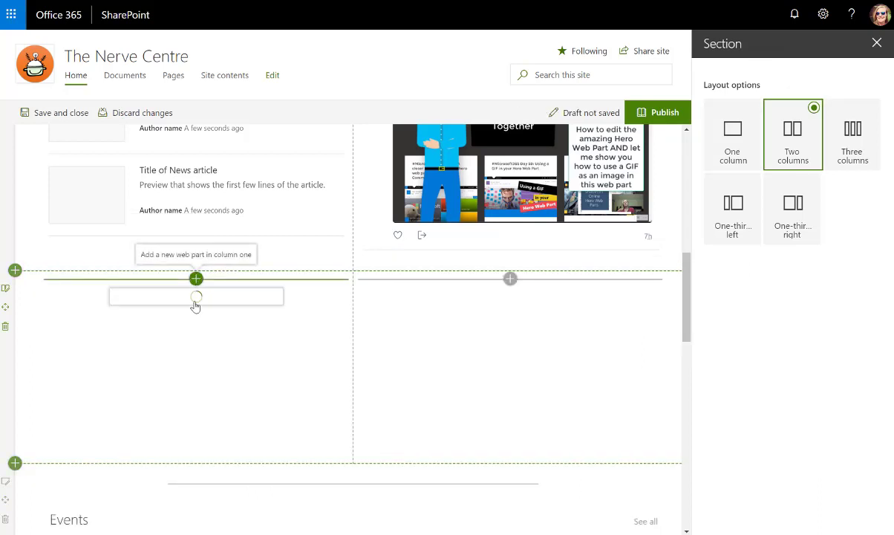
scroll(190, 334, "down", 10)
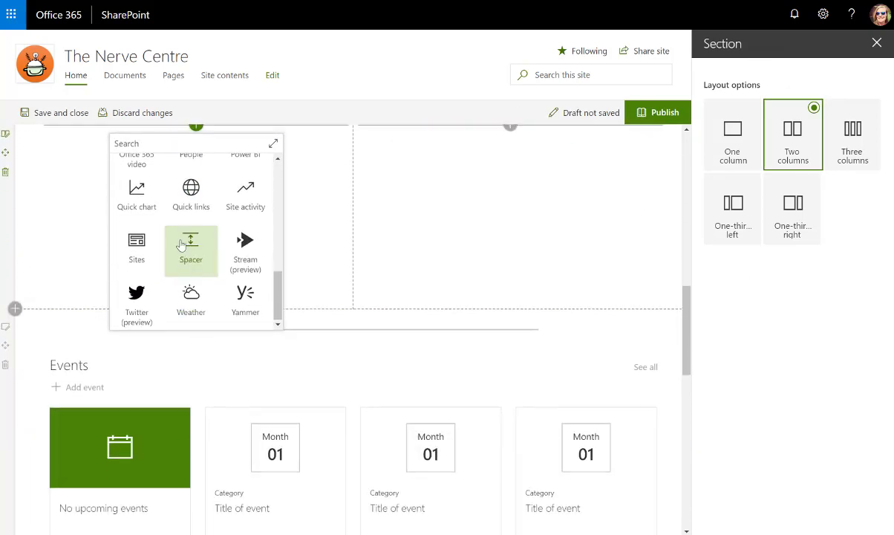
scroll(181, 245, "up", 2)
left_click(186, 230)
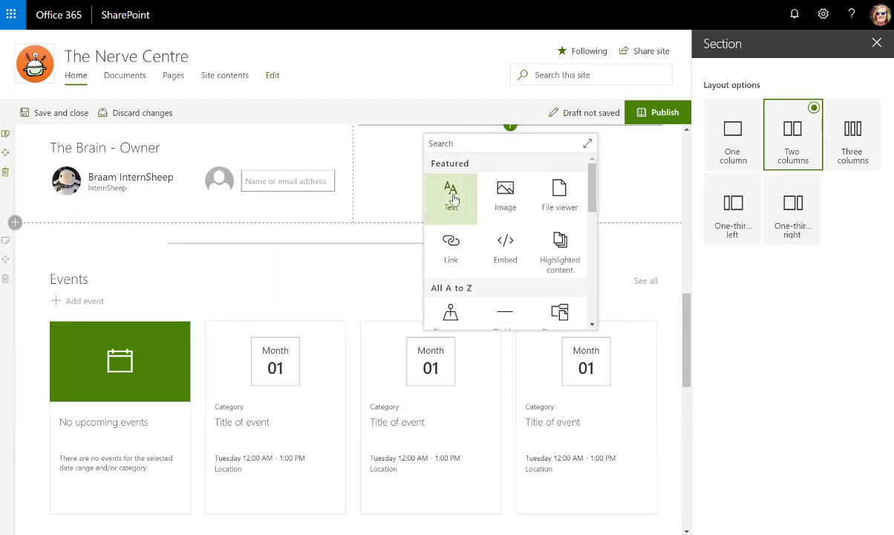
- Add a second People web part 'FAQ - Owner' in column two
scroll(492, 265, "down", 5)
scroll(492, 265, "down", 1)
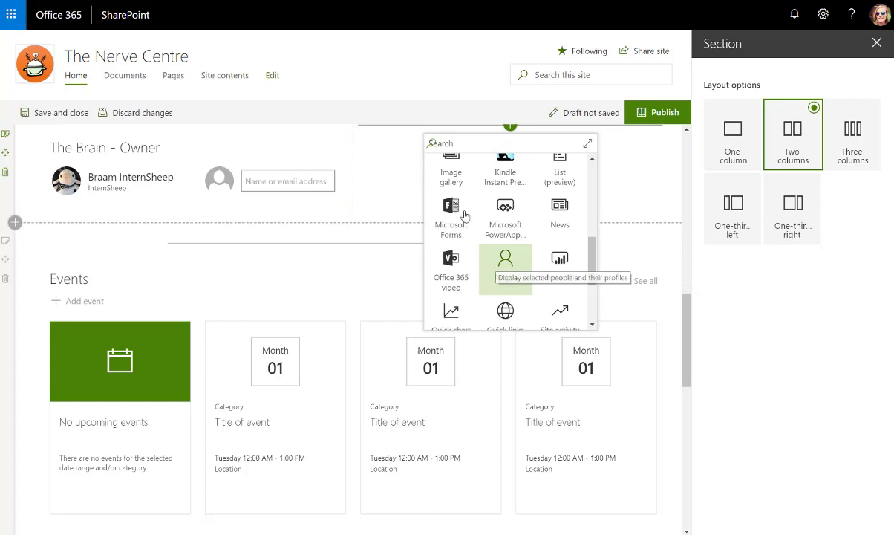
left_click(507, 210)
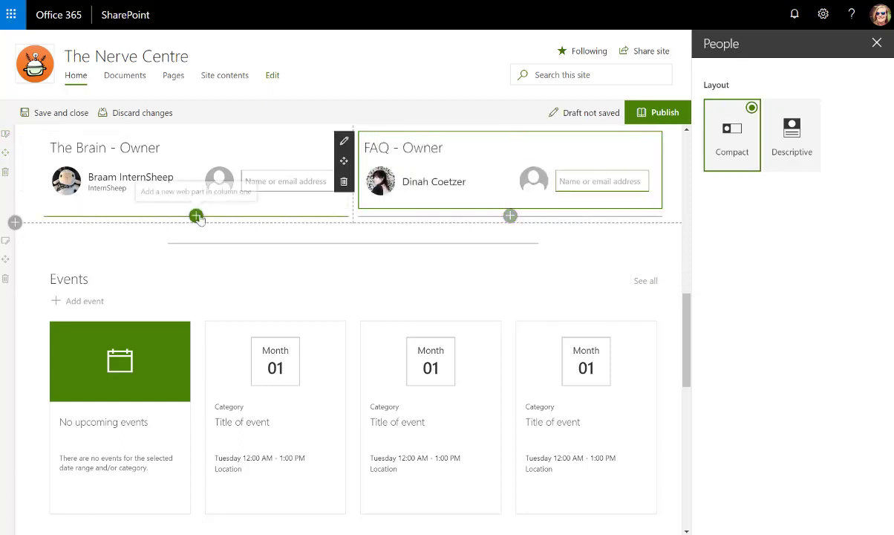
left_click(196, 215)
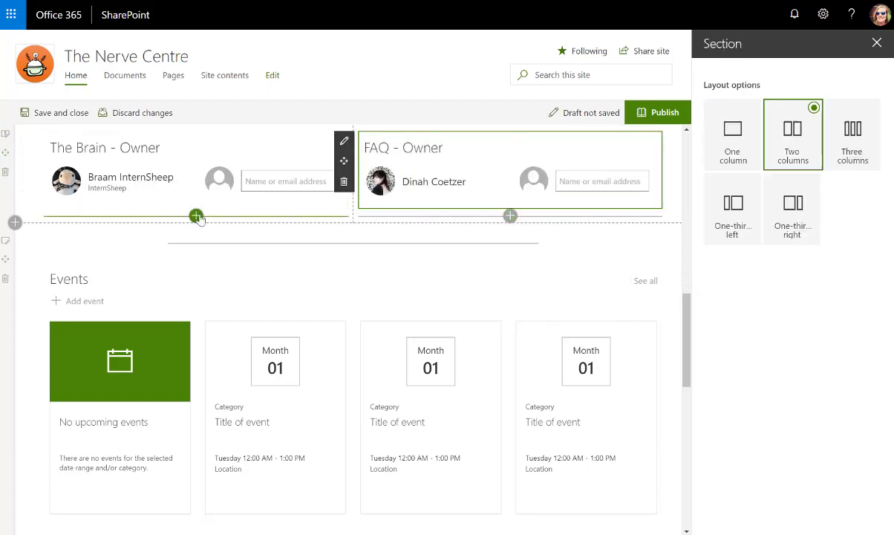
scroll(245, 342, "down", 3)
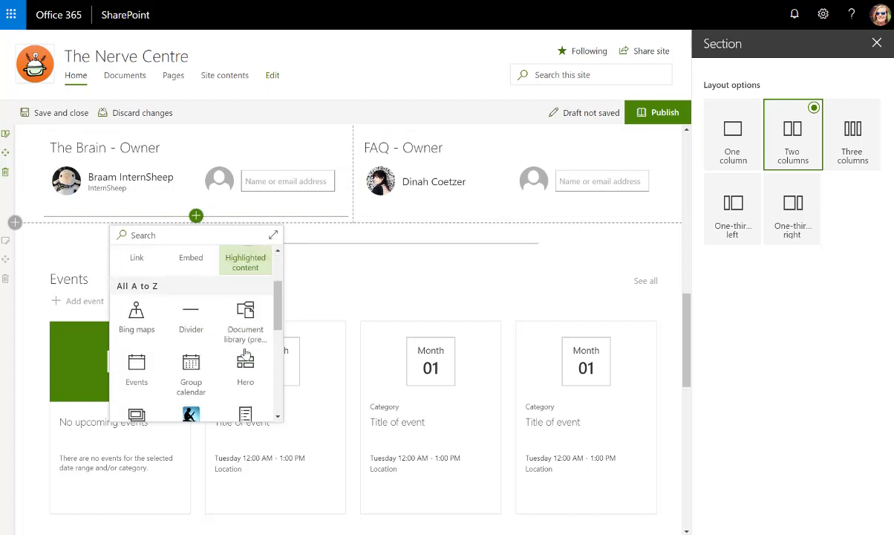
- Add The Brain document library in column one and the FAQ's list in column two
left_click(248, 302)
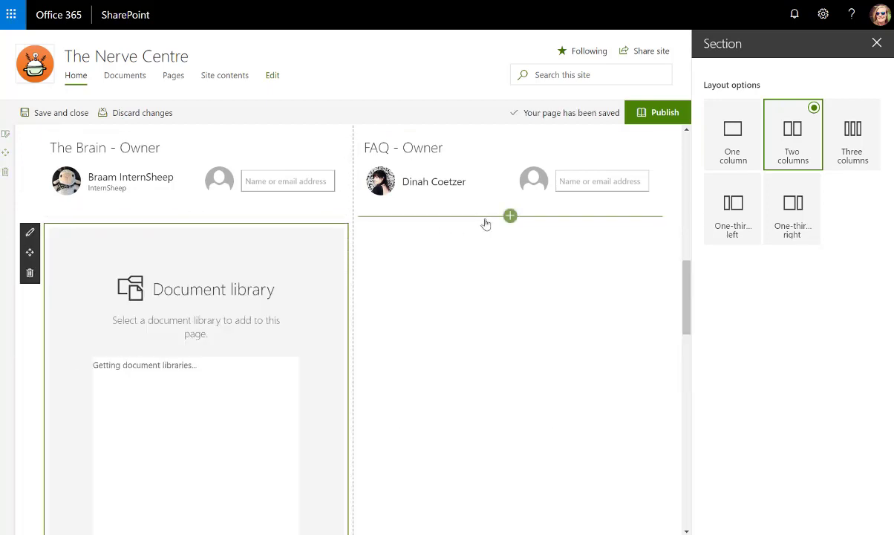
left_click(511, 216)
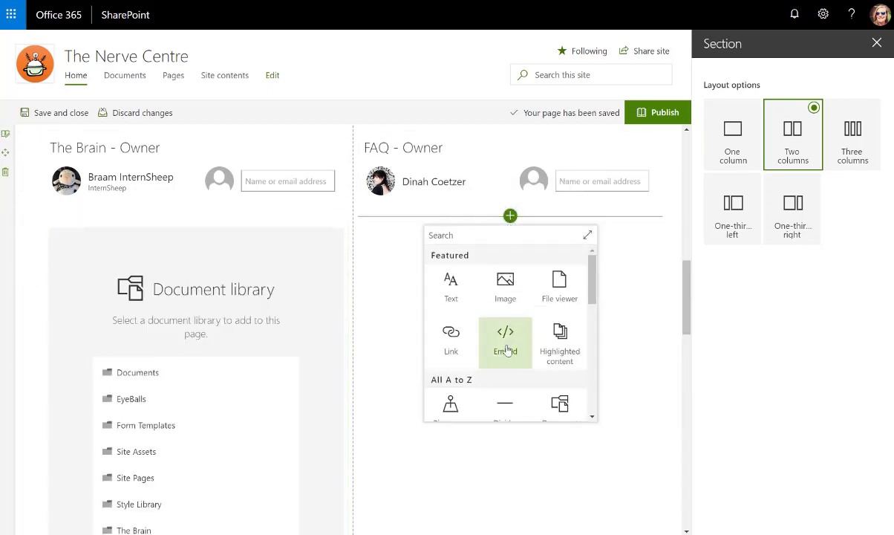
scroll(505, 348, "down", 3)
left_click(560, 345)
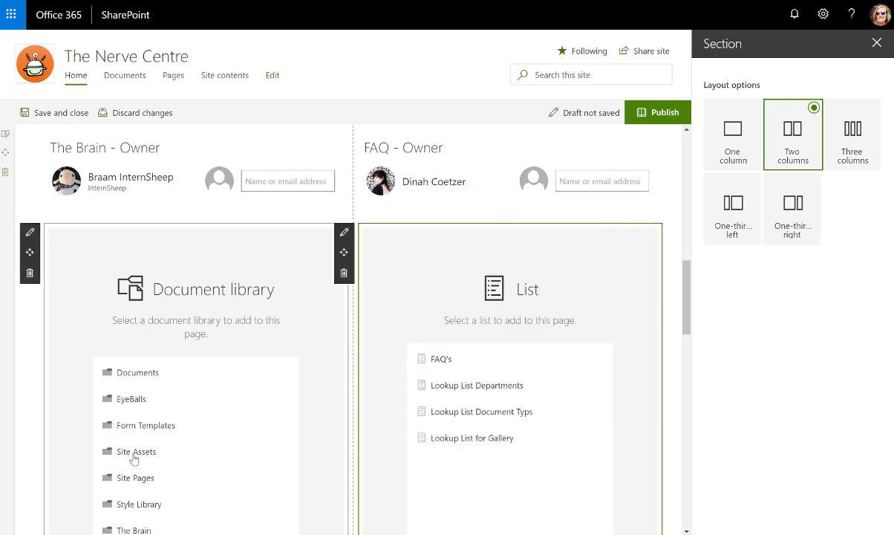
scroll(141, 518, "down", 1)
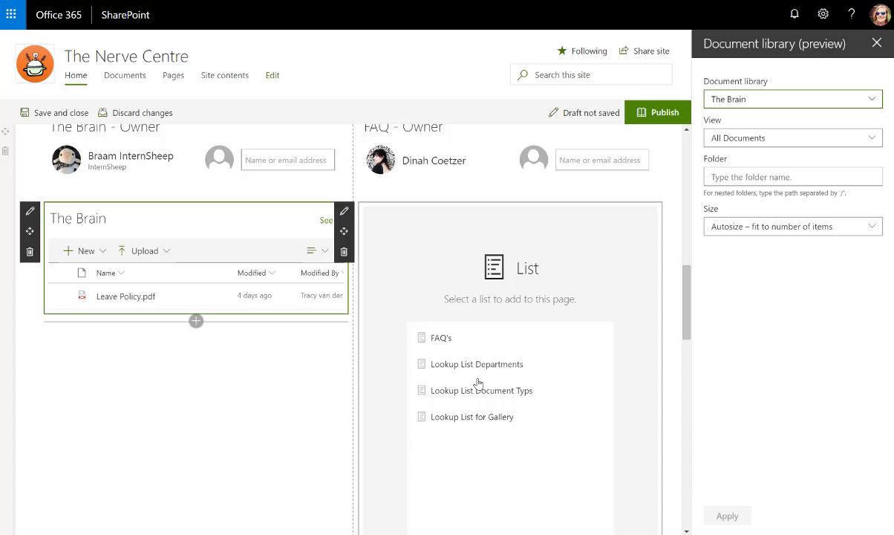
left_click(439, 340)
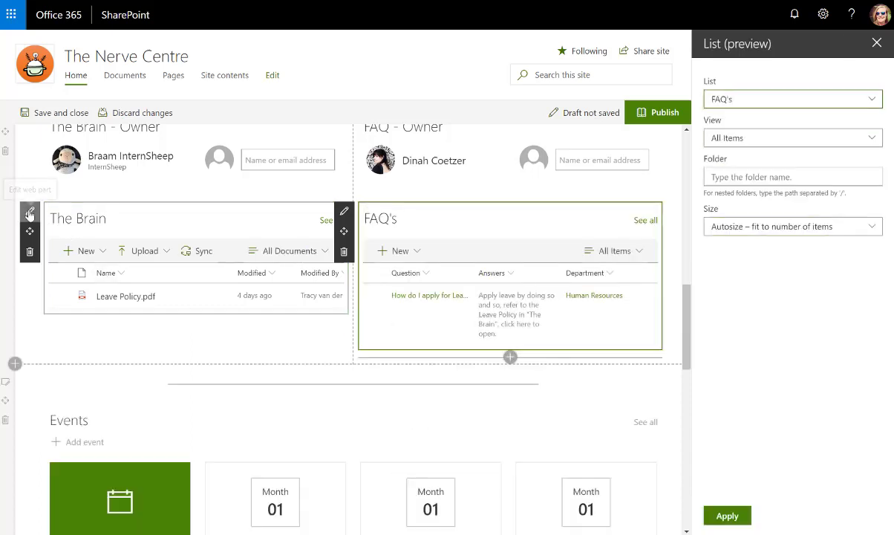
- Set The Brain library web part to the 'Document Types > Department' view
left_click(30, 213)
left_click(770, 138)
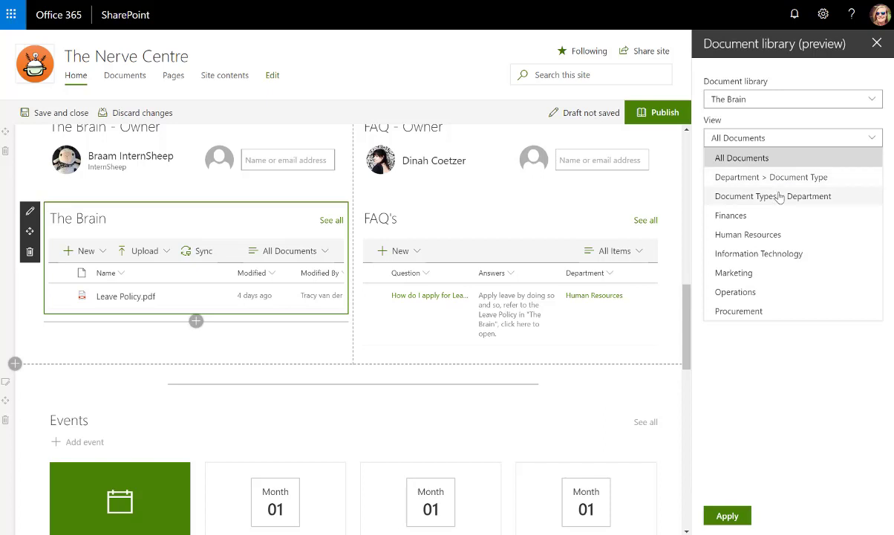
left_click(776, 196)
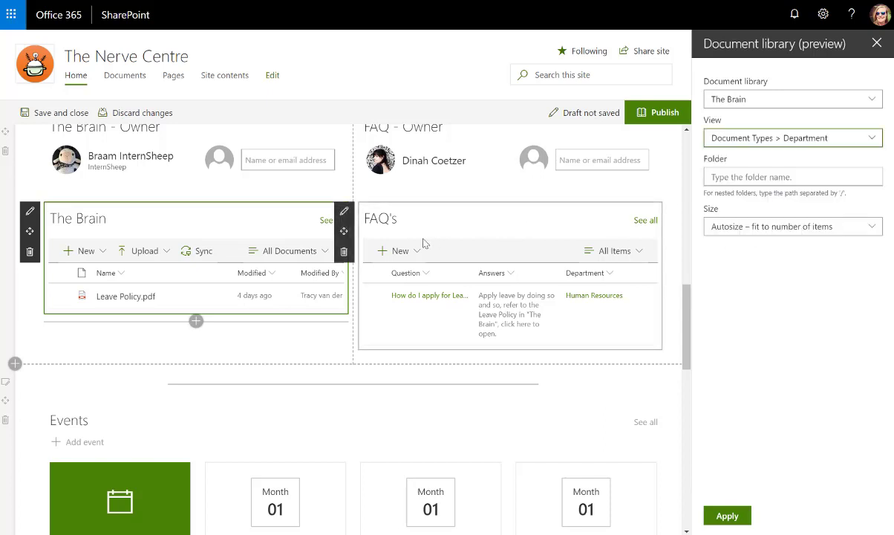
left_click(729, 516)
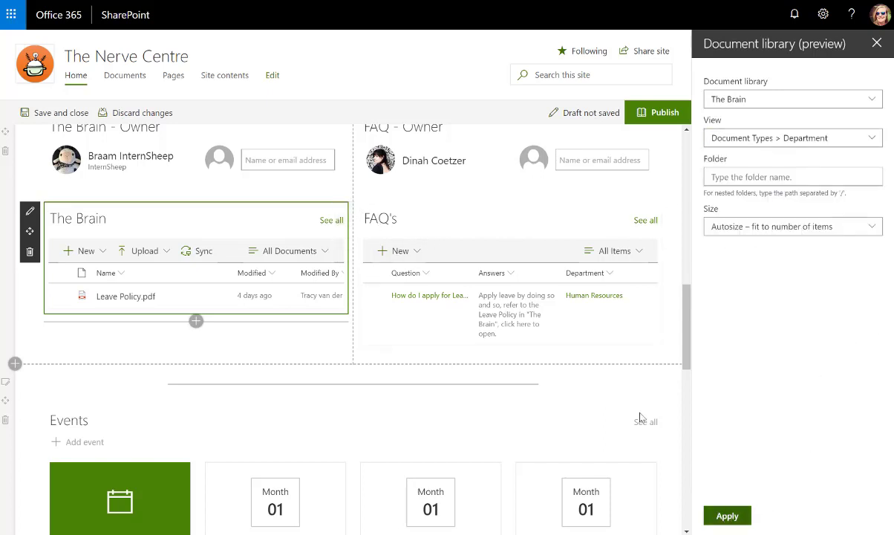
- Set the FAQ's list web part to the 'Grouped by Department' view
left_click(346, 212)
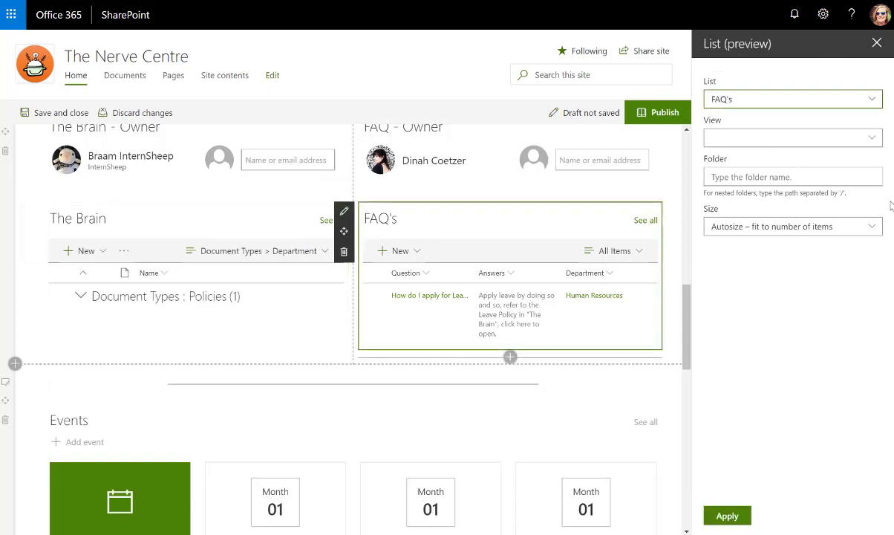
left_click(776, 140)
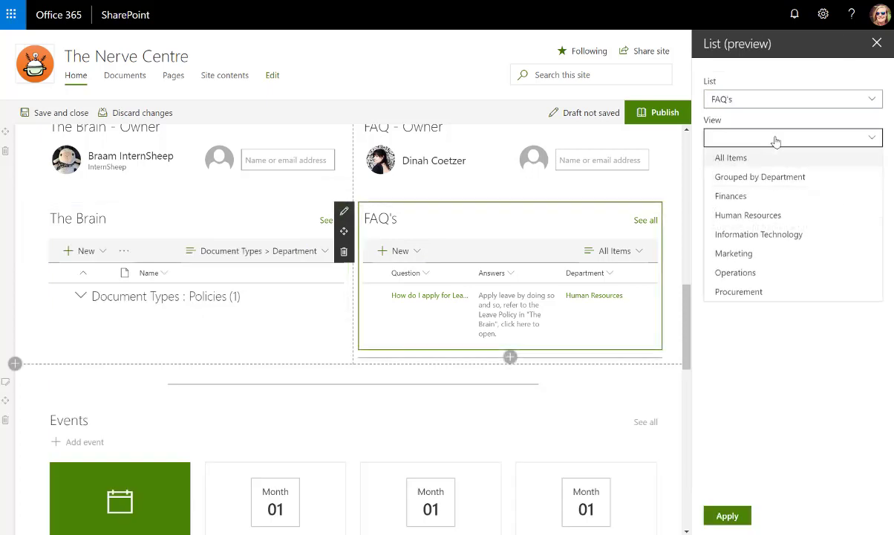
left_click(770, 177)
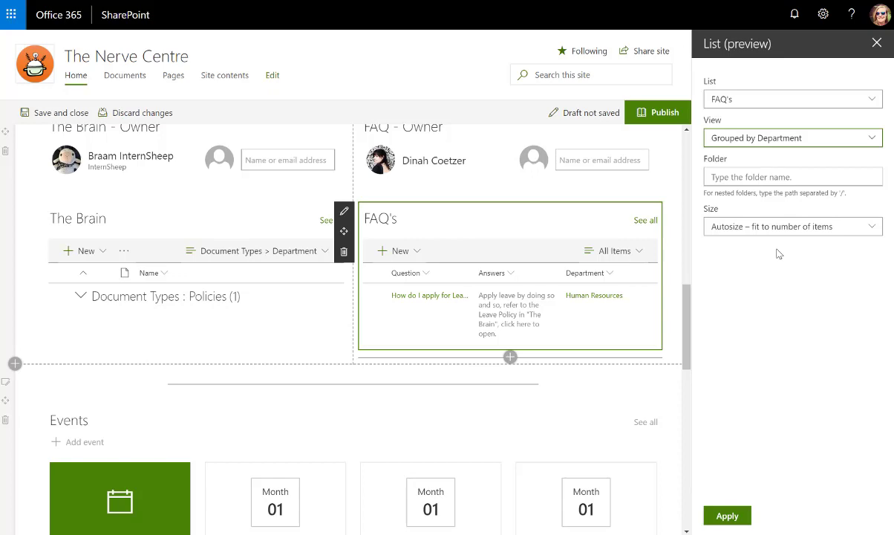
left_click(727, 515)
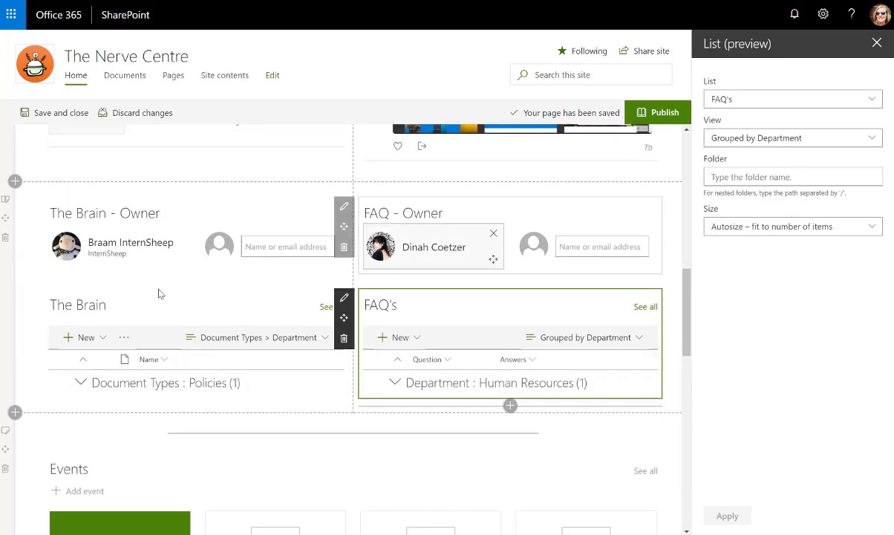
- Add a one-column section below The Brain and FAQ's holding a Stream (preview) web part
scroll(268, 256, "down", 1)
scroll(297, 271, "down", 1)
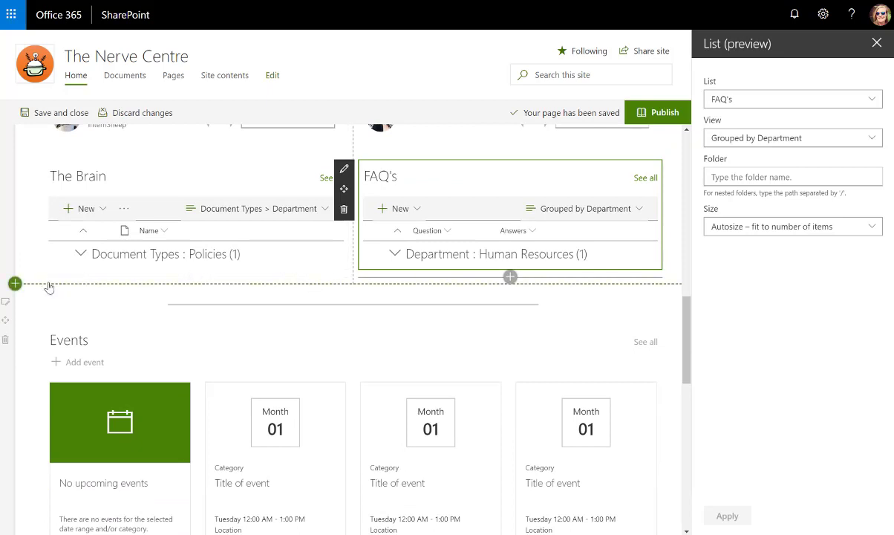
left_click(15, 284)
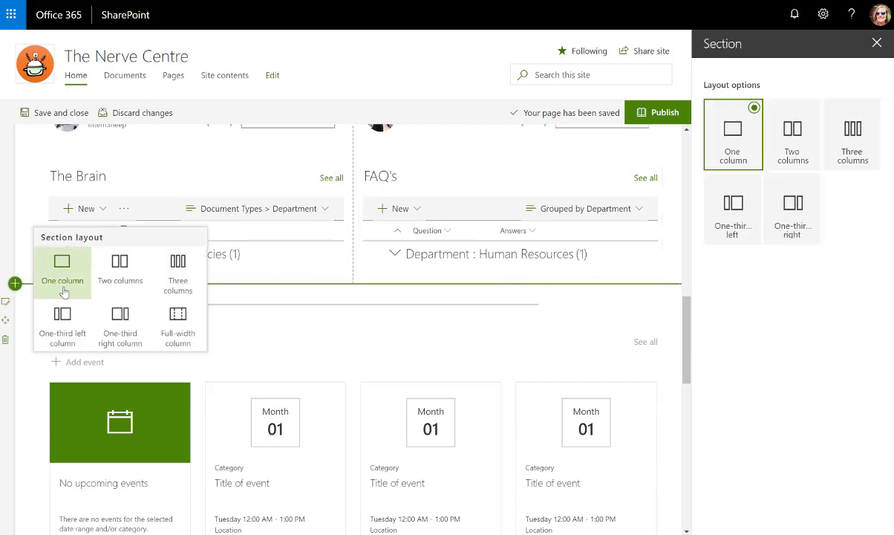
left_click(63, 266)
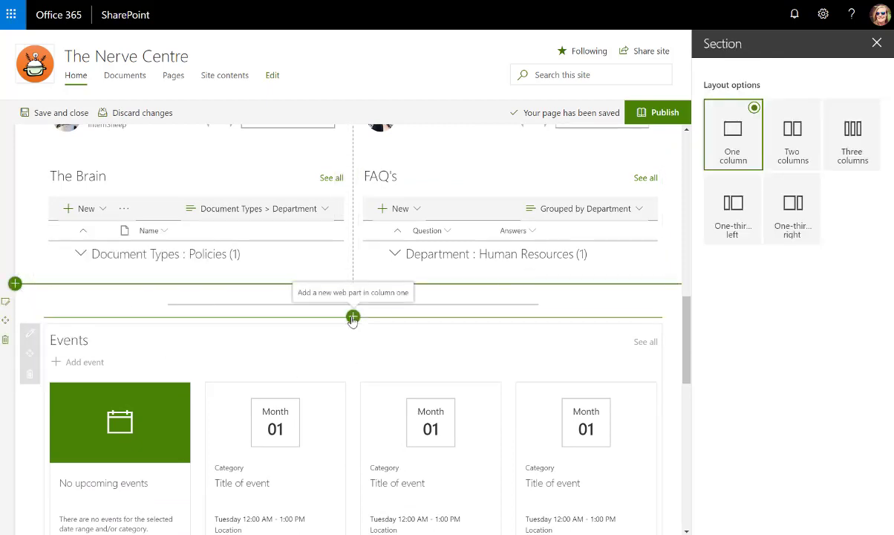
left_click(353, 318)
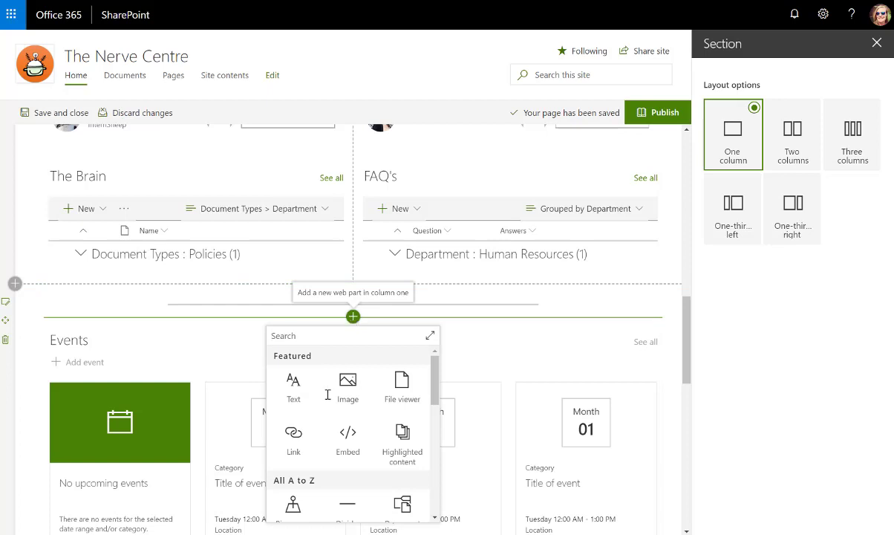
scroll(329, 395, "down", 10)
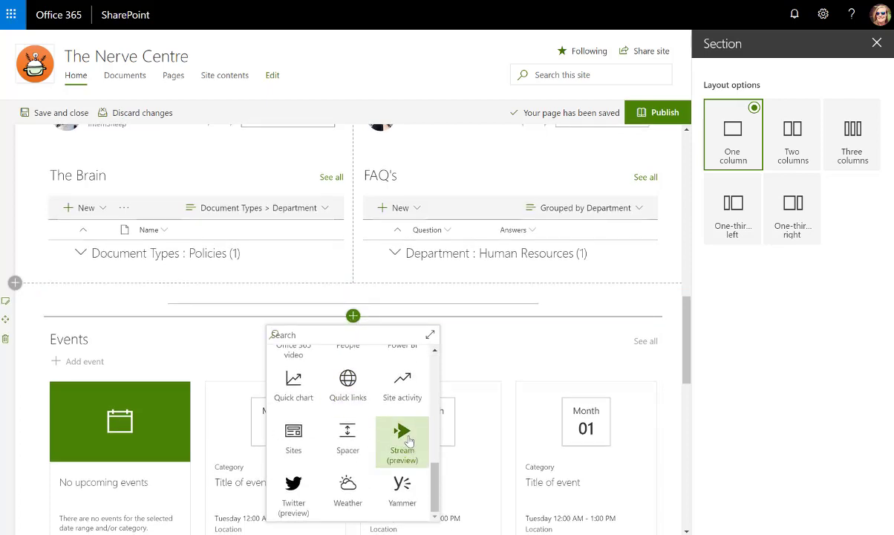
left_click(408, 441)
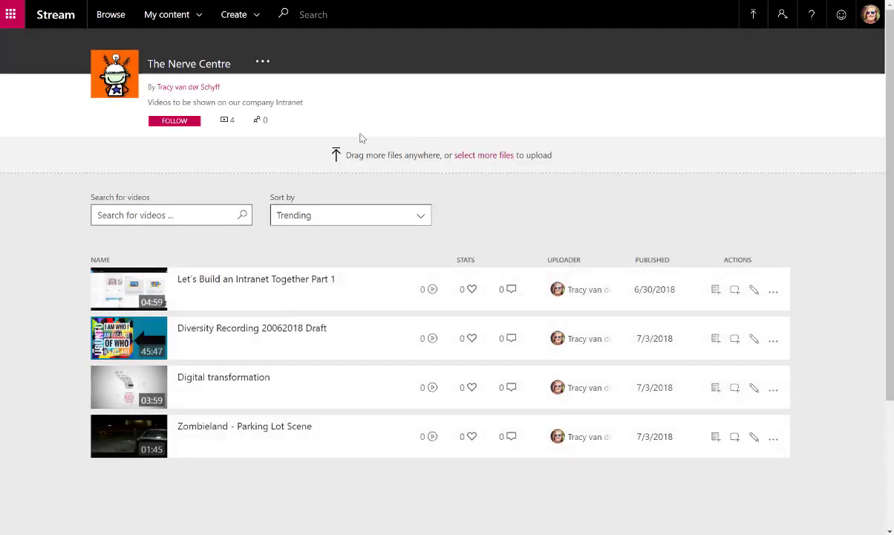
- Copy The Nerve Centre channel's direct link from its Share options
left_click(263, 64)
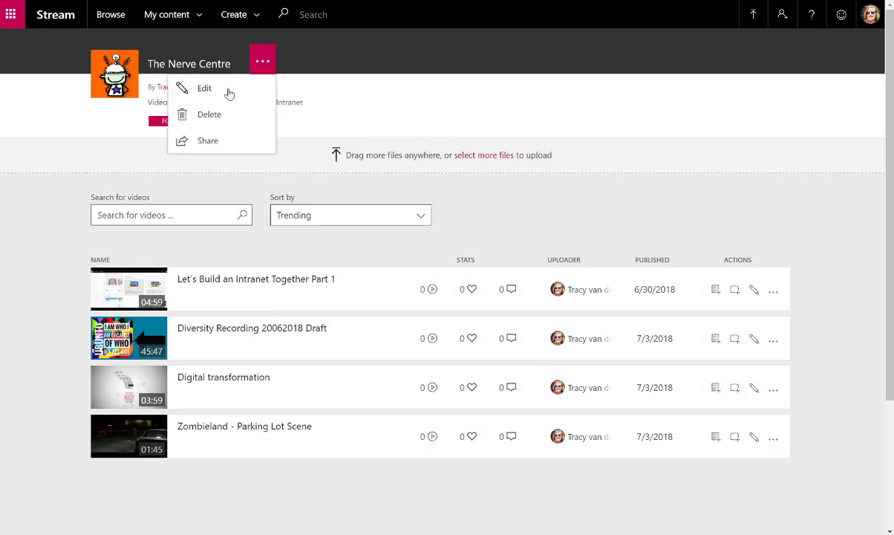
left_click(209, 141)
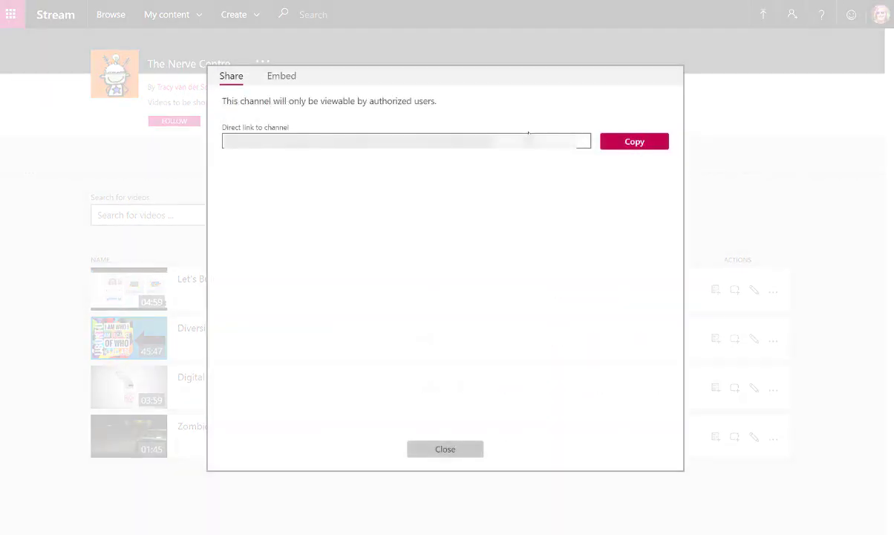
left_click_drag(528, 135, 88, 141)
left_click(632, 142)
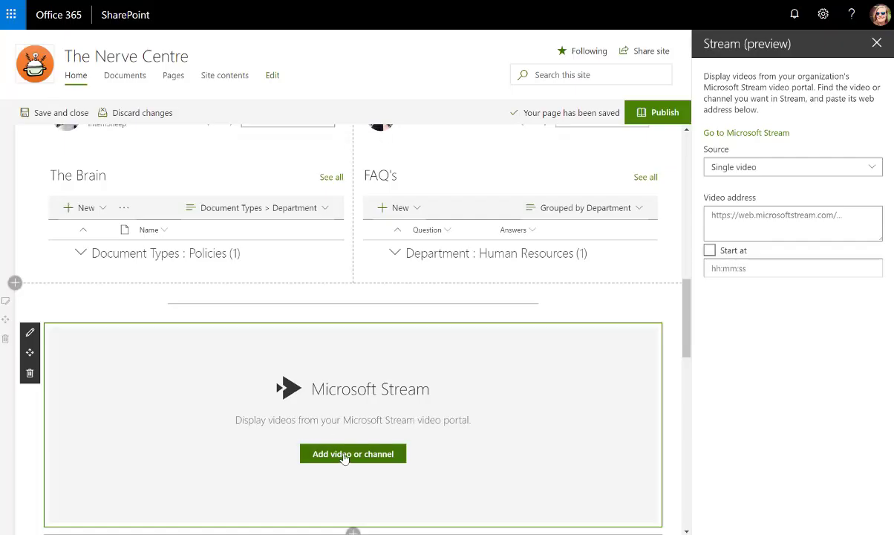
- Set the Stream source to Channel and paste The Nerve Centre link as the channel address
left_click(759, 170)
left_click(731, 204)
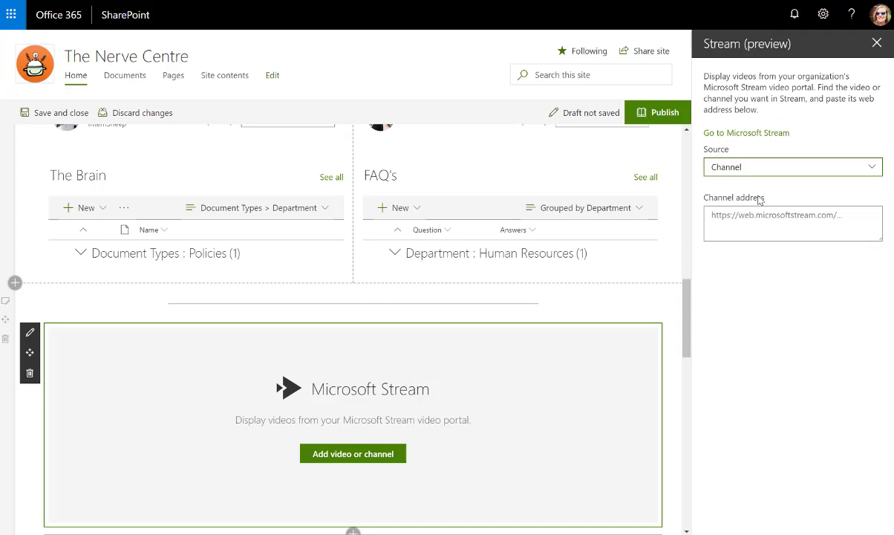
left_click(750, 219)
key("ctrl+v")
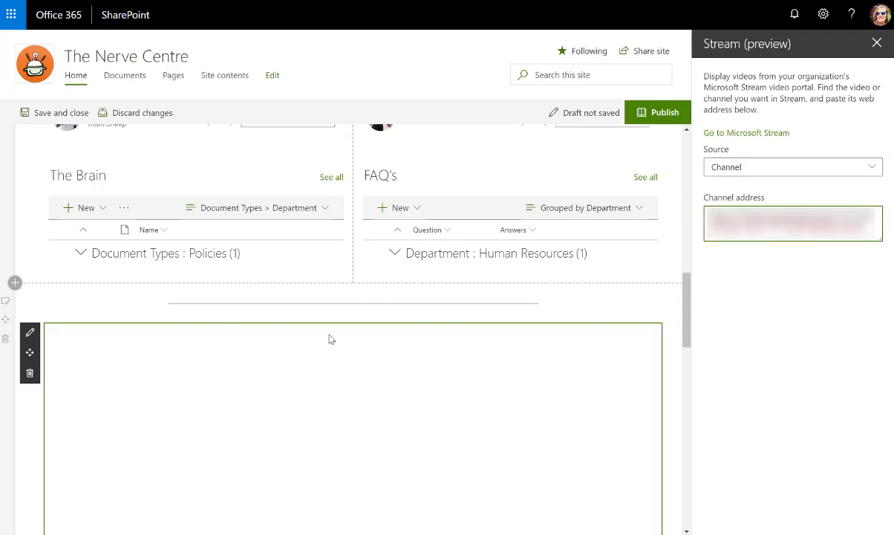
scroll(282, 316, "up", 4)
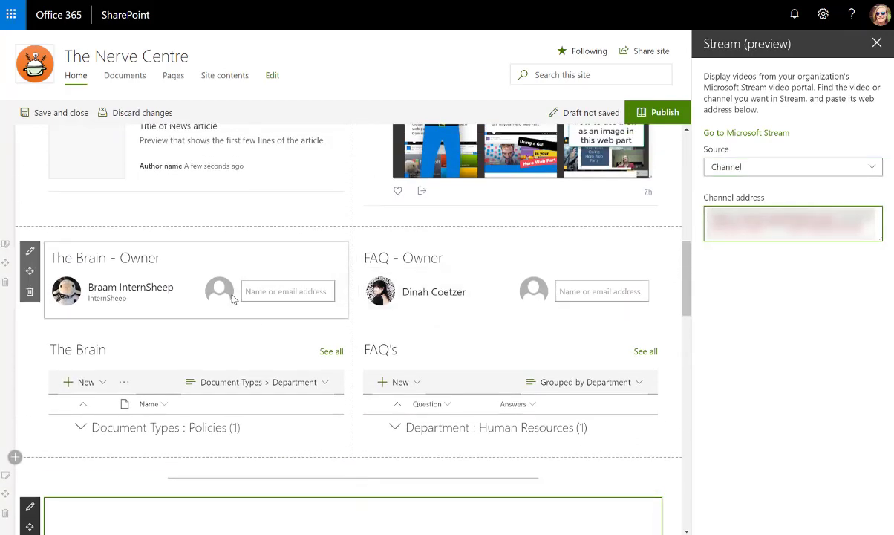
scroll(226, 235, "up", 3)
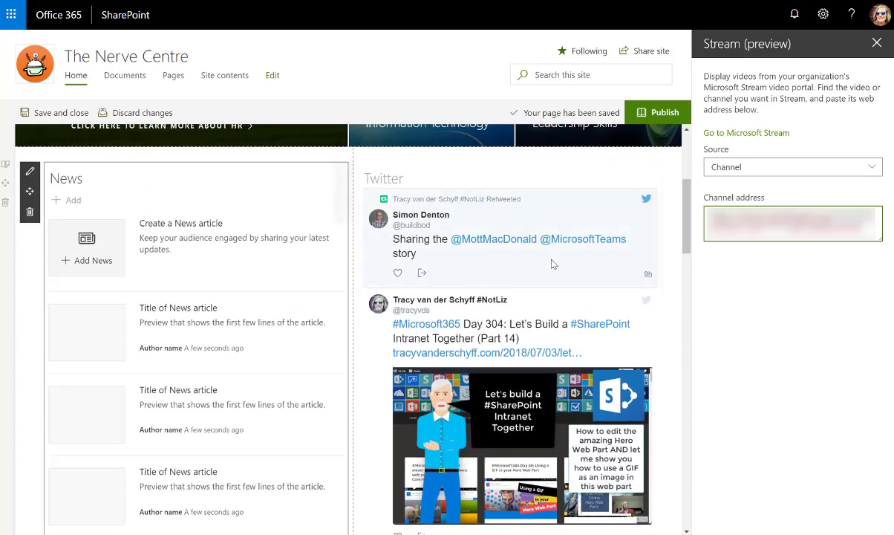
scroll(205, 306, "down", 8)
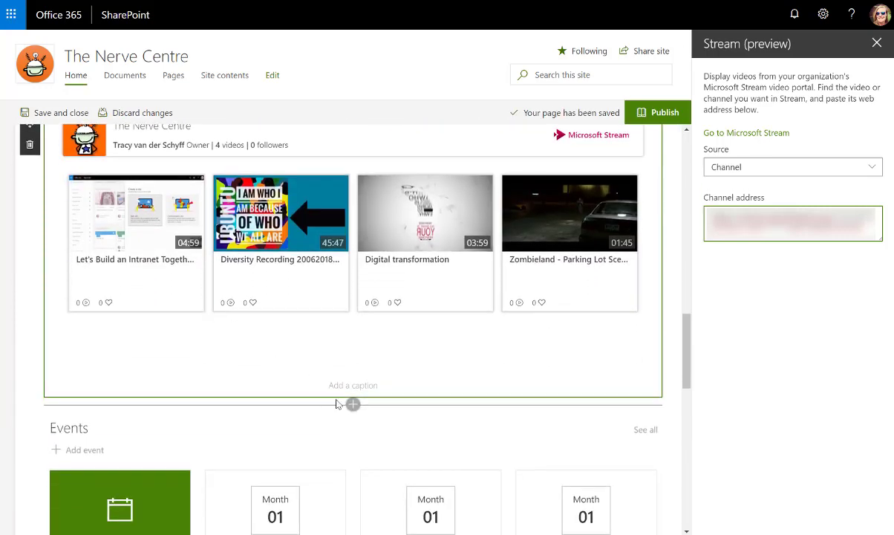
- Add a Yammer conversations web part below Stream showing the Human Resources group
left_click(353, 406)
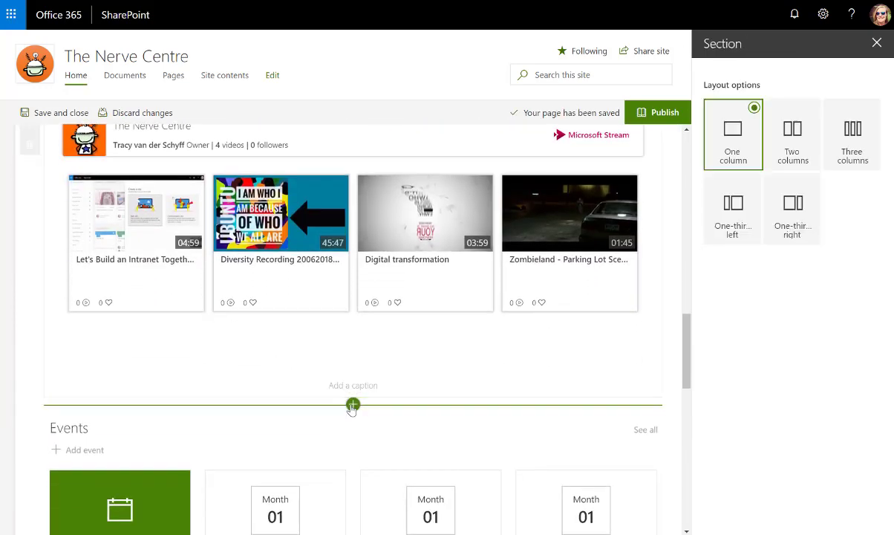
scroll(332, 345, "down", 5)
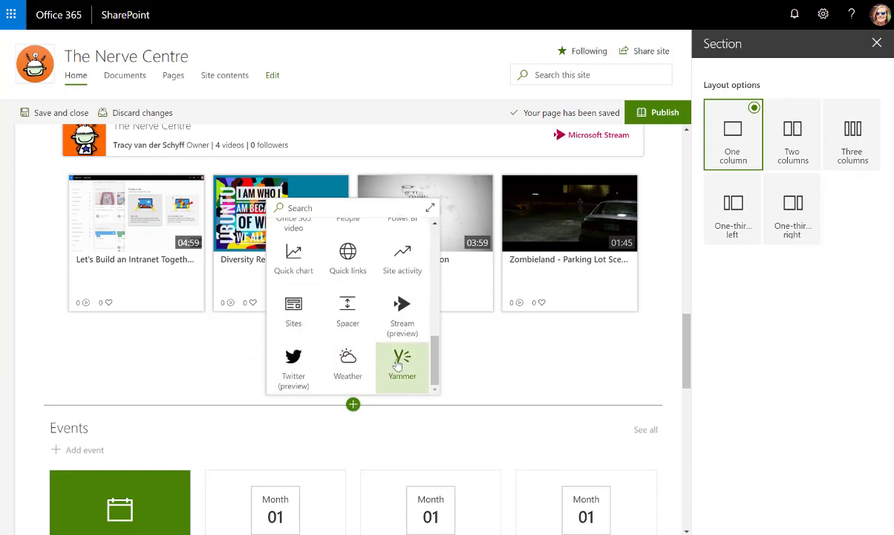
left_click(402, 362)
left_click(738, 115)
type("Human Resources")
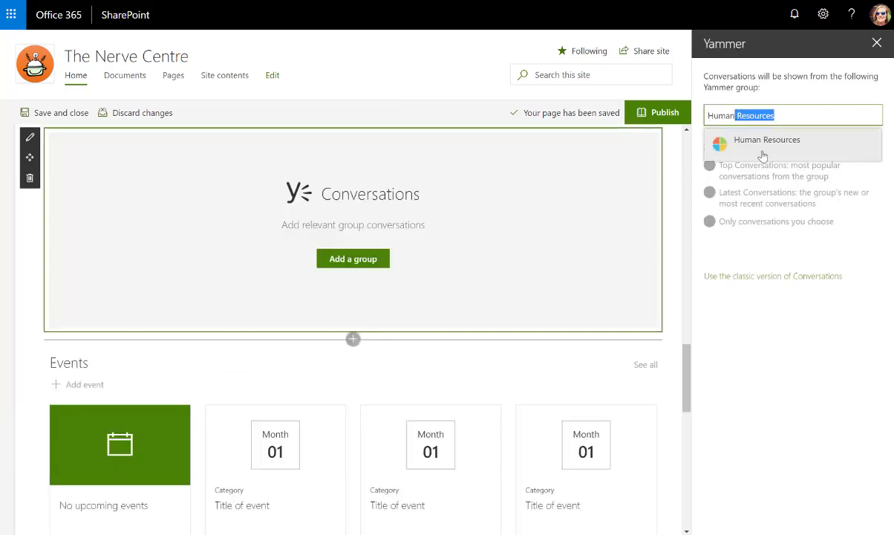
left_click(763, 148)
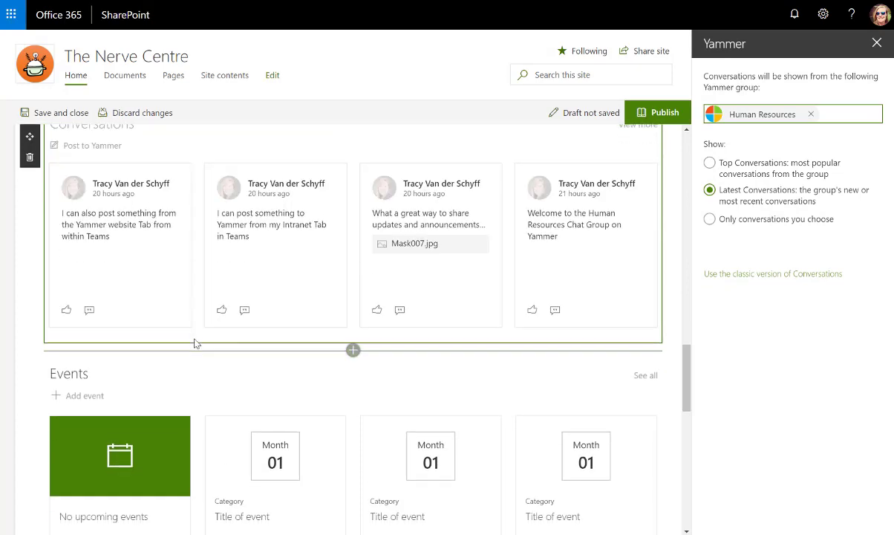
scroll(195, 343, "down", 2)
scroll(164, 314, "down", 6)
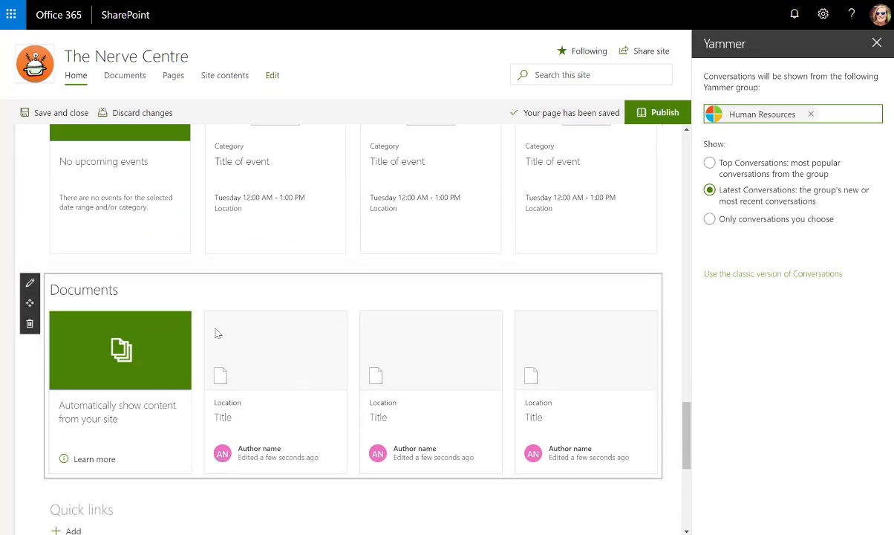
- Delete the Documents web part, confirm with Yes, and scroll through the page to review it
left_click(29, 323)
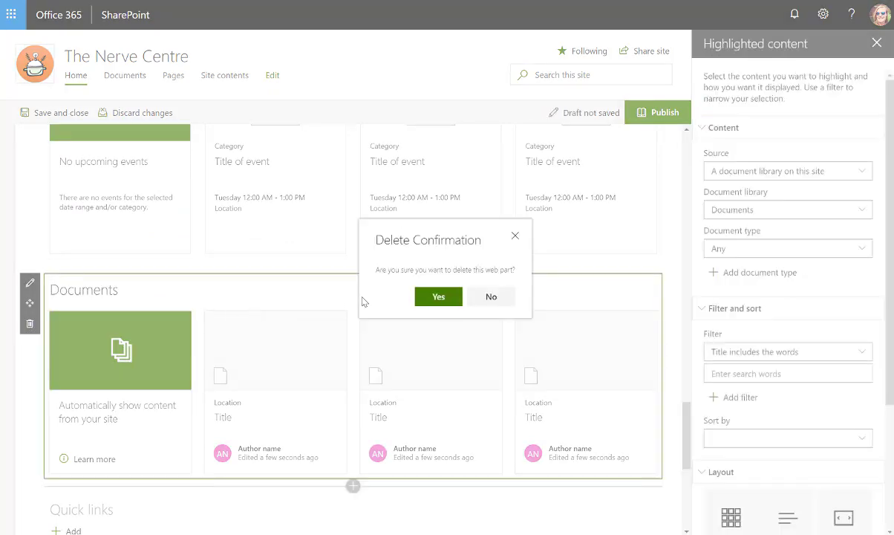
left_click(438, 297)
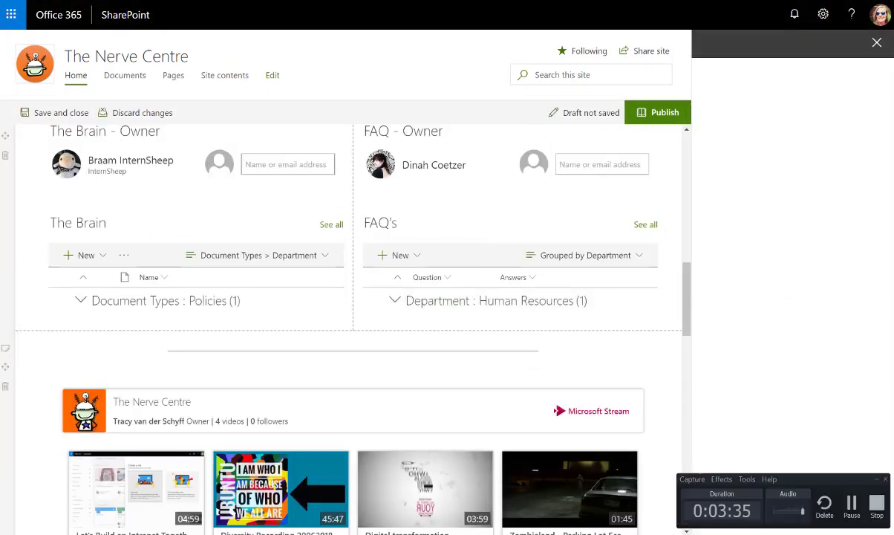
scroll(179, 253, "up", 10)
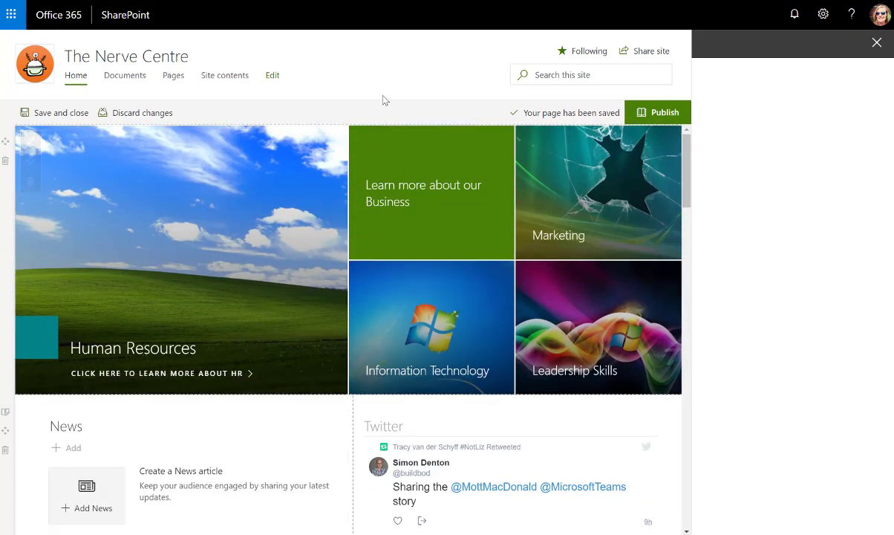
scroll(268, 272, "down", 3)
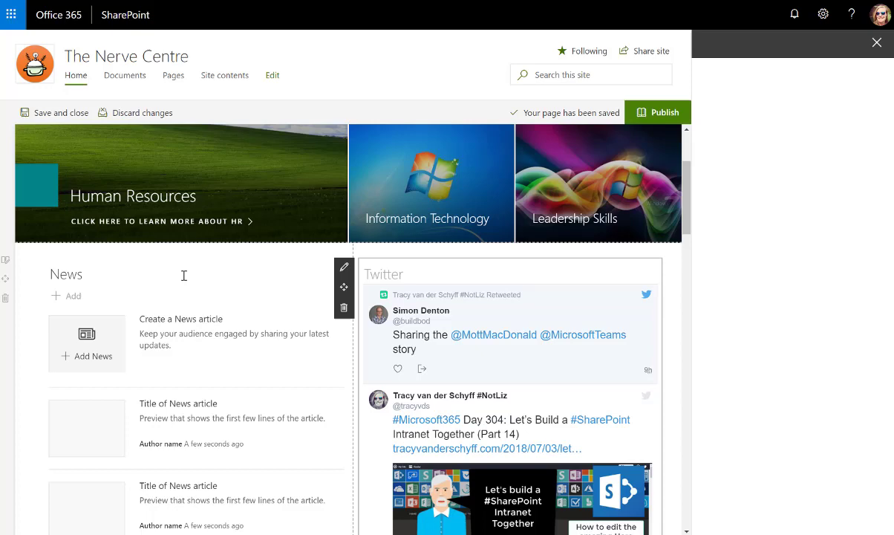
scroll(66, 322, "down", 7)
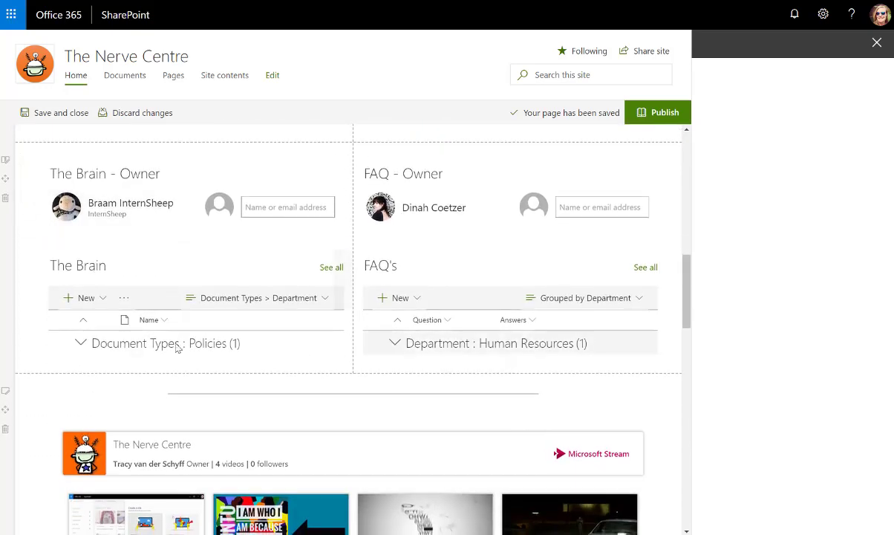
scroll(110, 253, "down", 3)
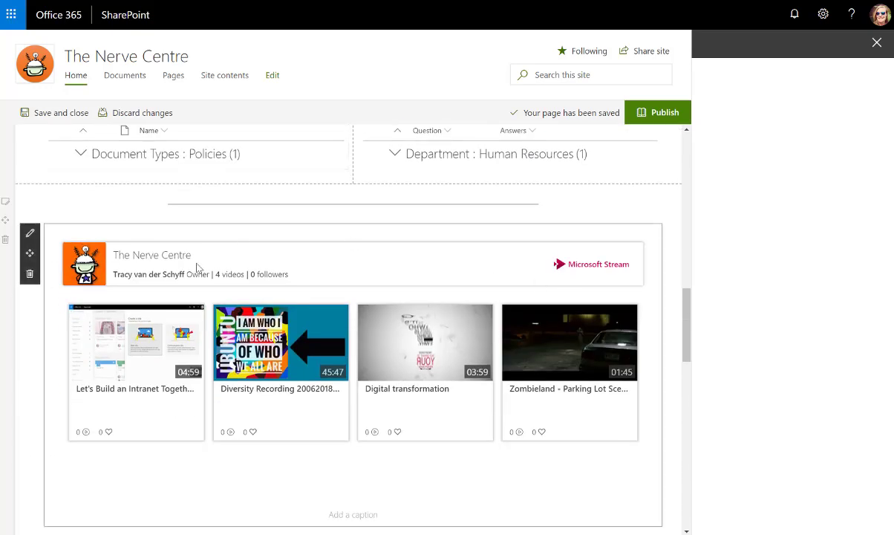
scroll(124, 271, "down", 5)
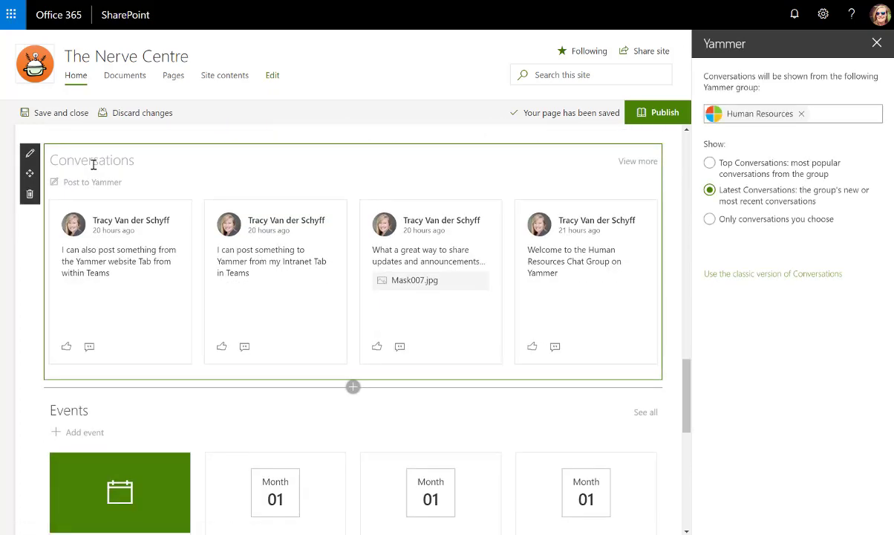
scroll(121, 287, "down", 2)
scroll(334, 304, "down", 3)
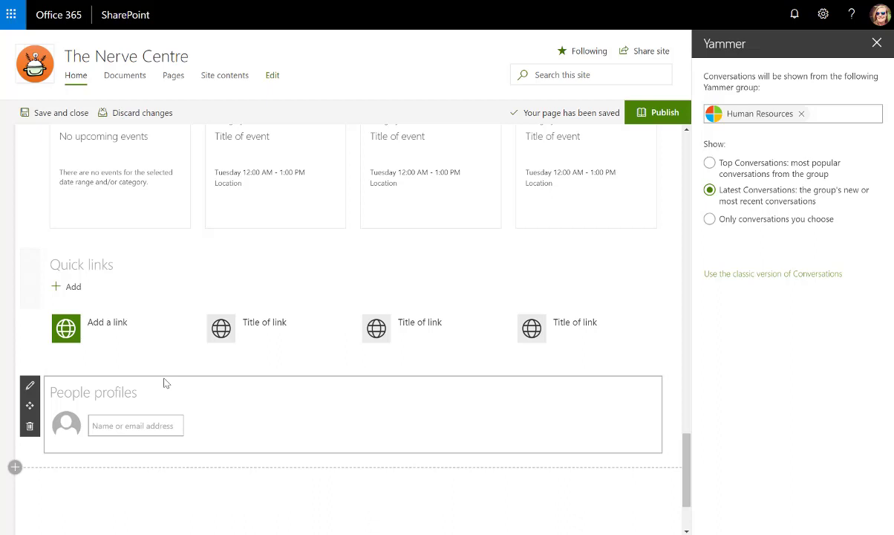
- Add a person as the Page Contact in the People profiles web part
left_click(105, 391)
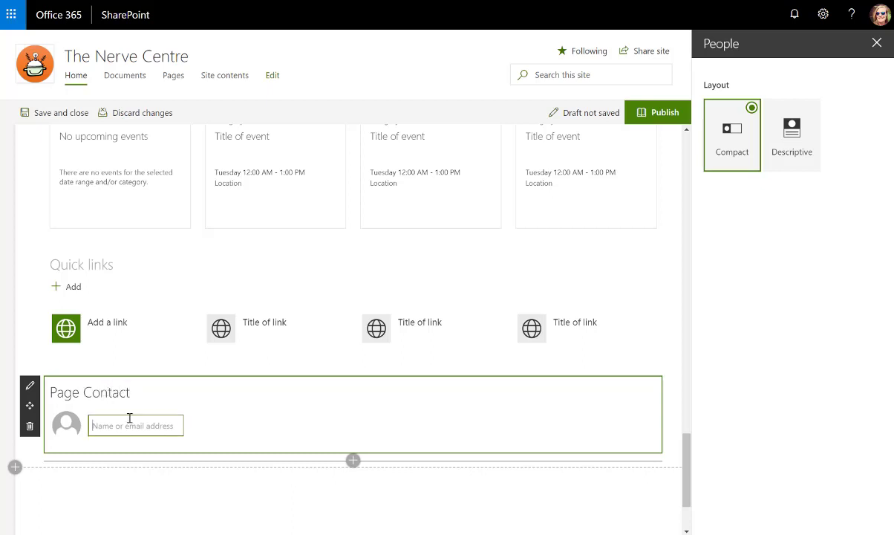
type("Tracy van der Schyff")
left_click(126, 452)
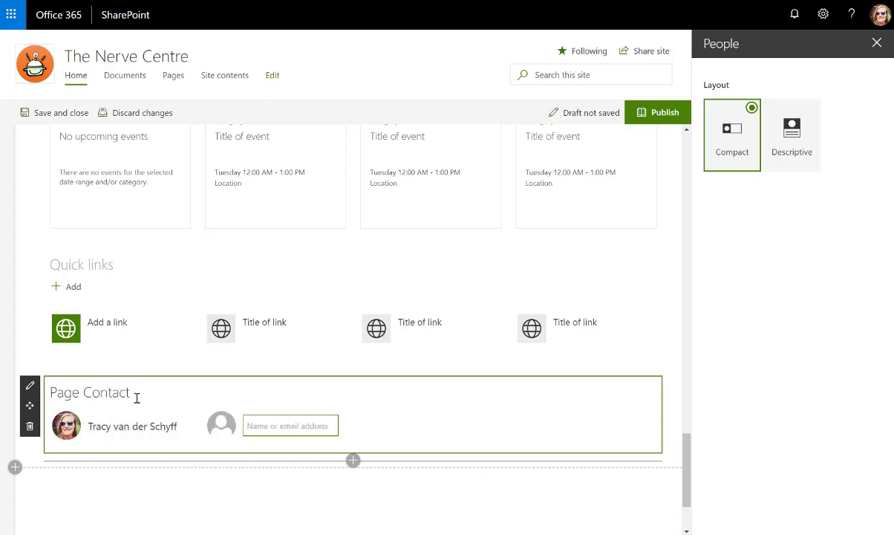
scroll(136, 398, "down", 2)
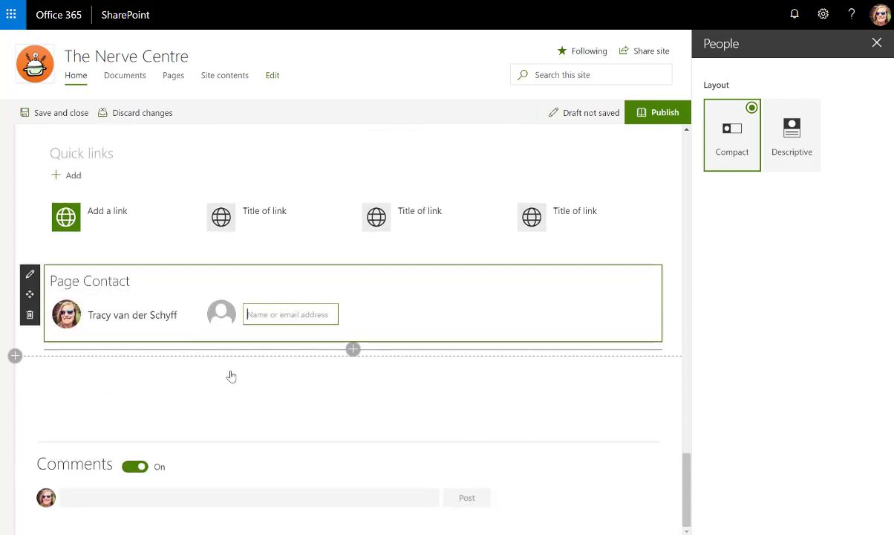
- Insert a Microsoft Forms web part below the Page Contact section
left_click(352, 350)
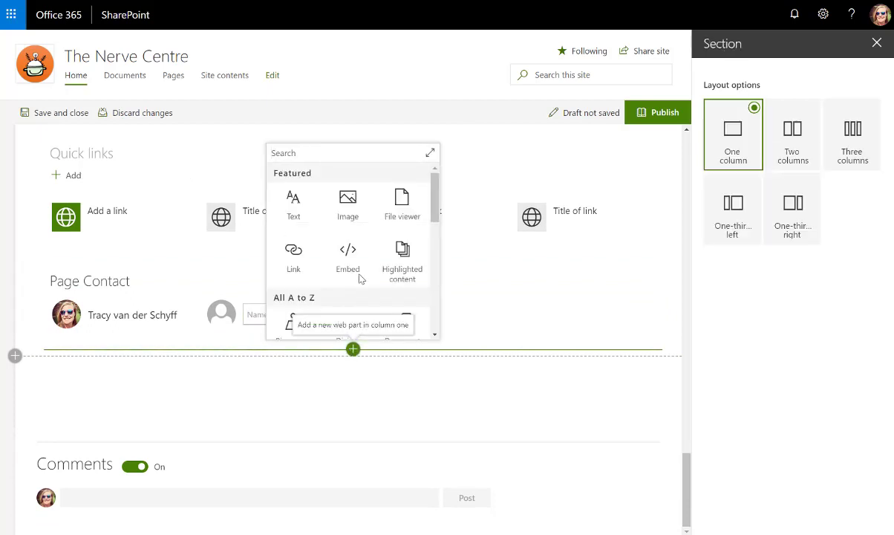
scroll(359, 277, "down", 10)
scroll(351, 261, "up", 6)
scroll(308, 235, "down", 2)
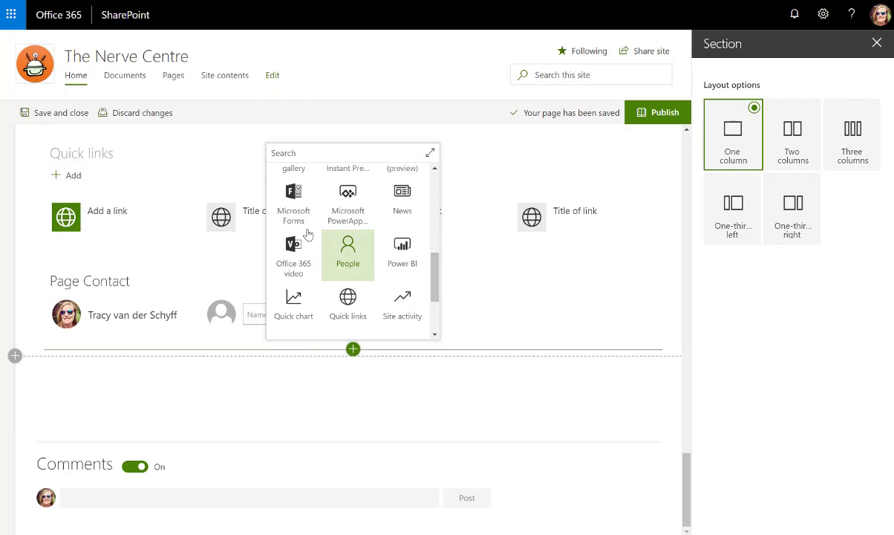
left_click(283, 207)
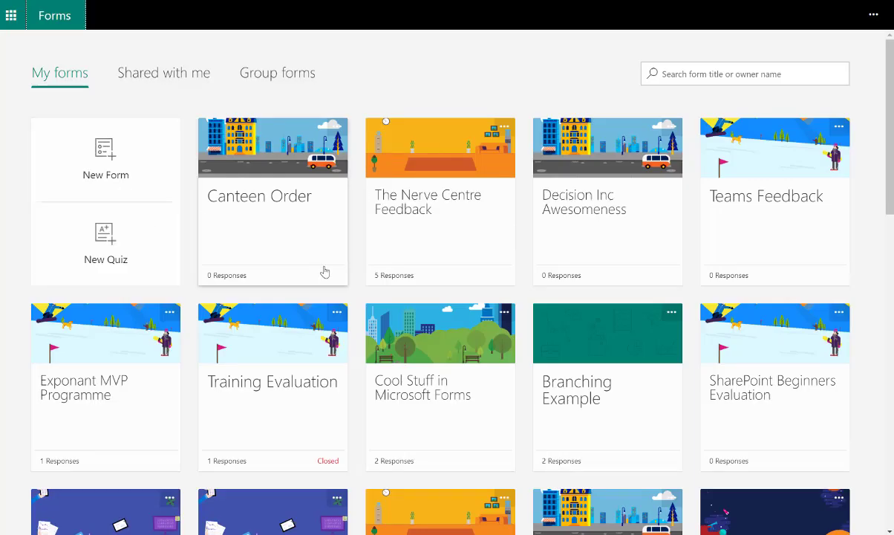
- Copy the response link of The Nerve Centre Feedback form from My forms
left_click(430, 214)
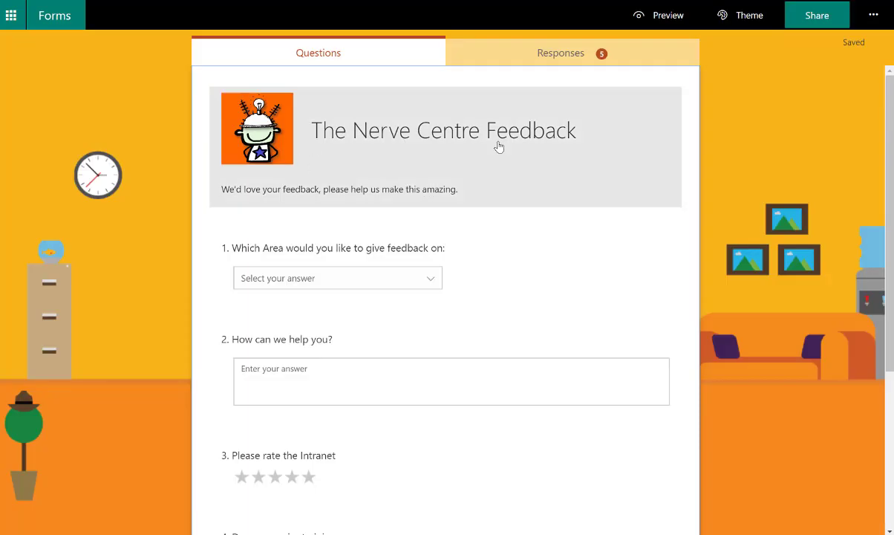
left_click(818, 18)
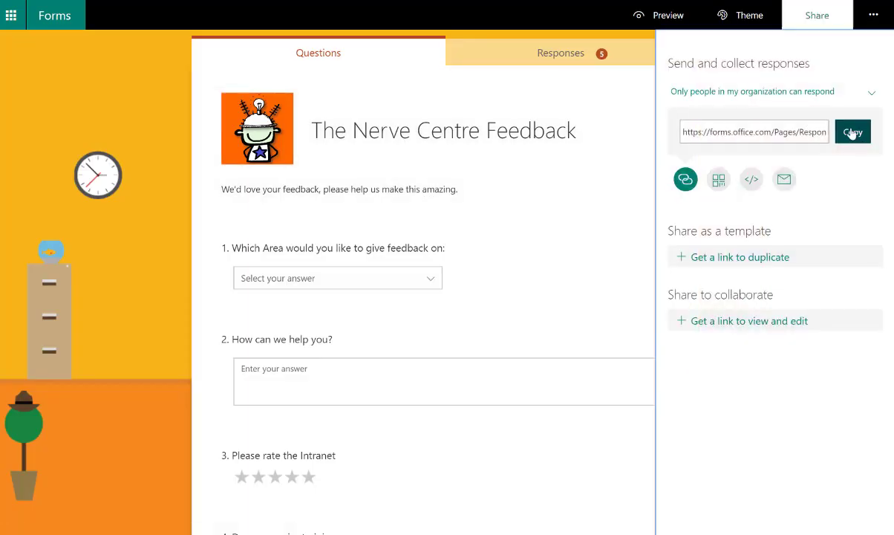
left_click(852, 133)
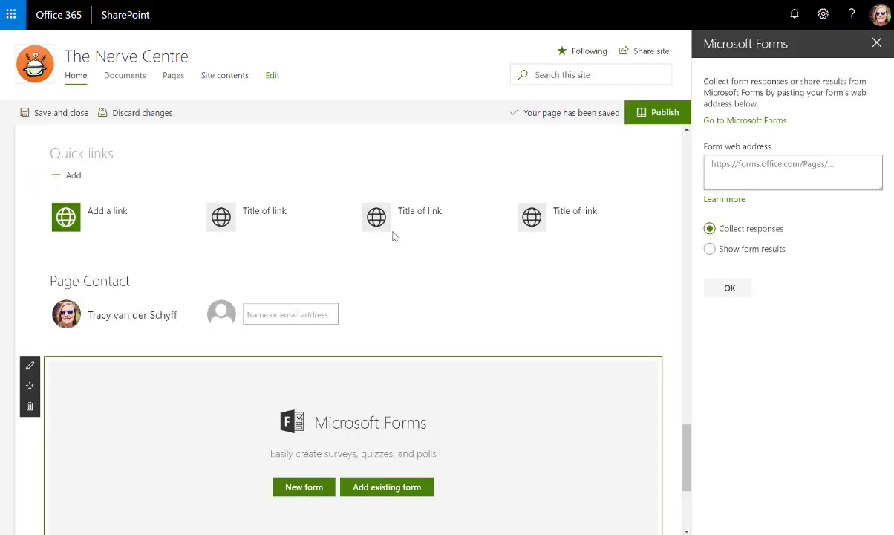
- Add a two-column section and move the Microsoft Forms web part into its left column
scroll(242, 297, "down", 5)
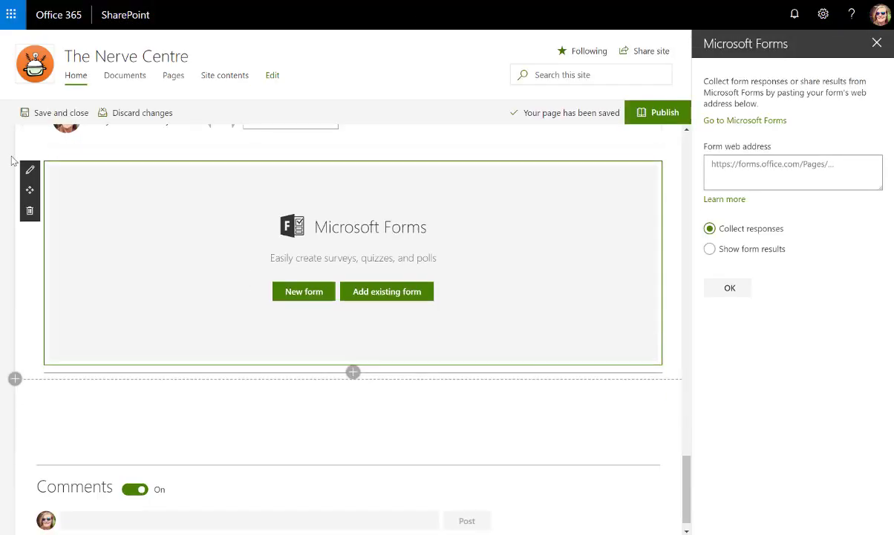
left_click(14, 379)
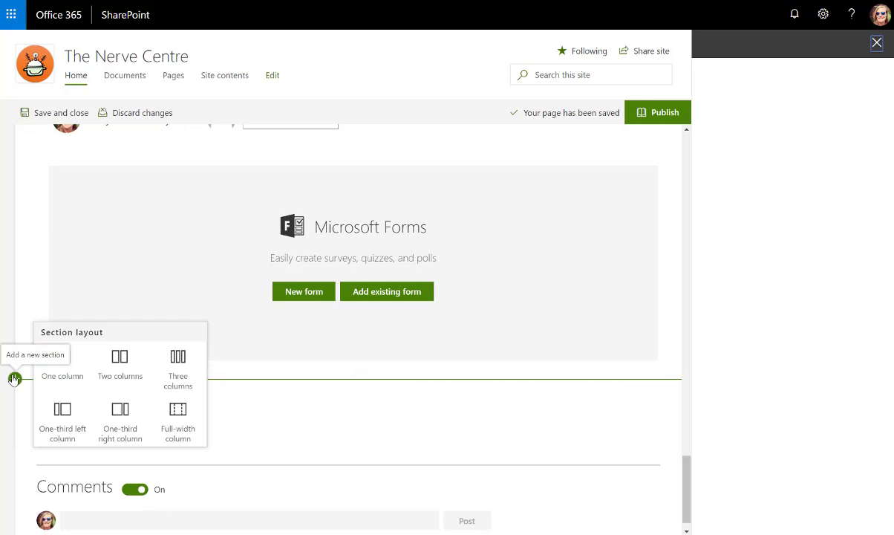
left_click(140, 361)
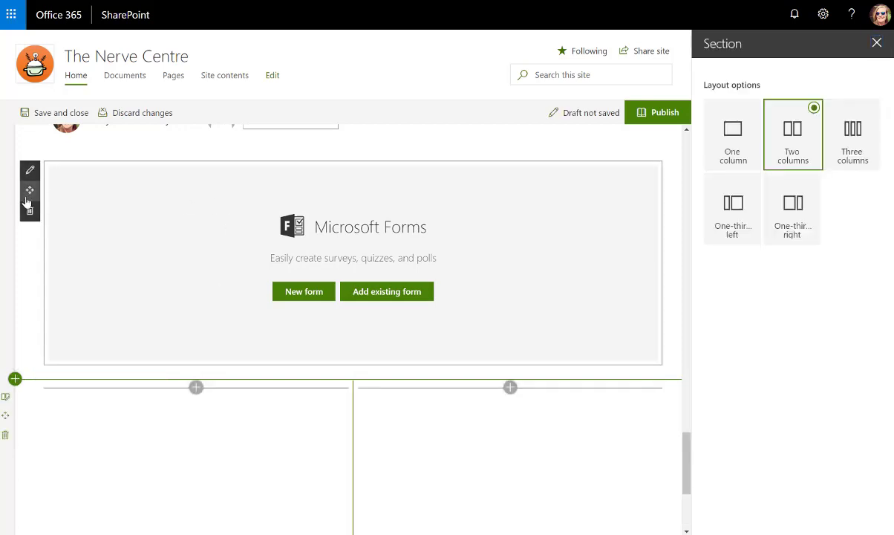
left_click_drag(30, 190, 93, 423)
- Set the left-column Forms web part's web address to the copied Nerve Centre Feedback link
left_click(225, 275)
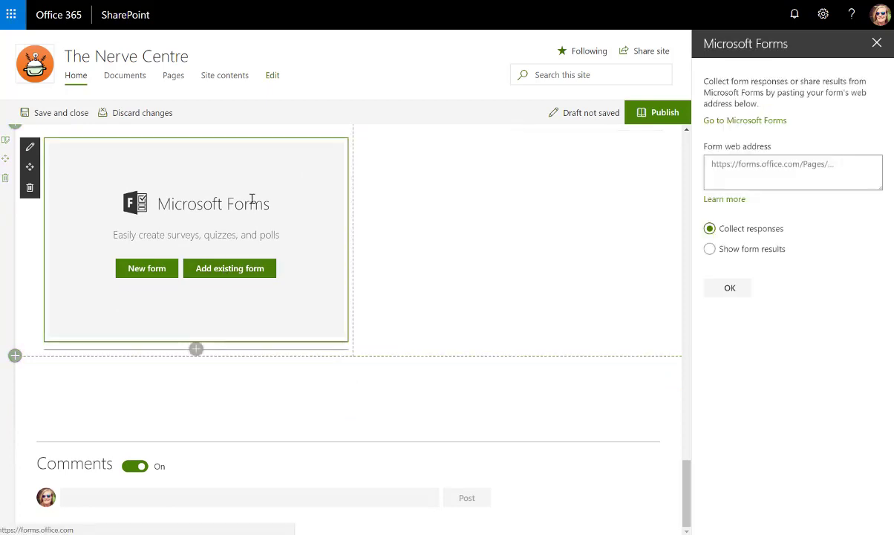
left_click(750, 166)
key("ctrl+v")
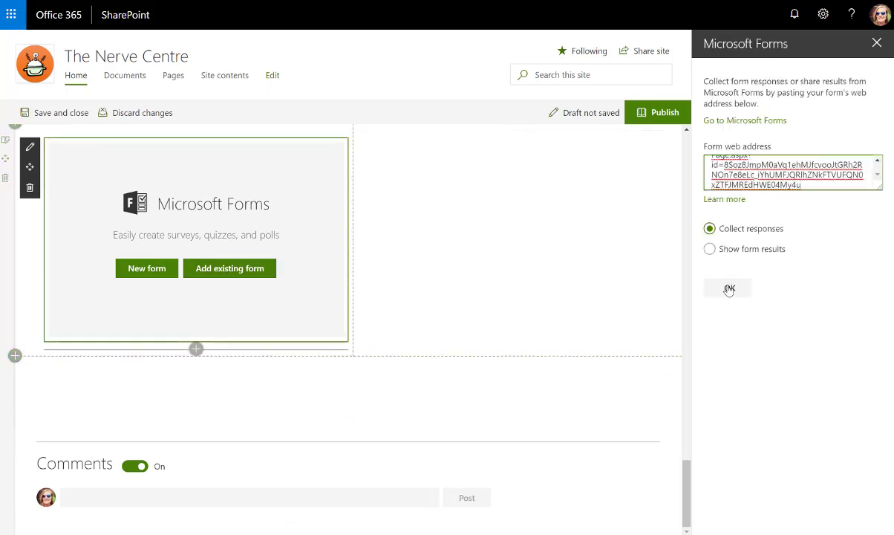
left_click(728, 289)
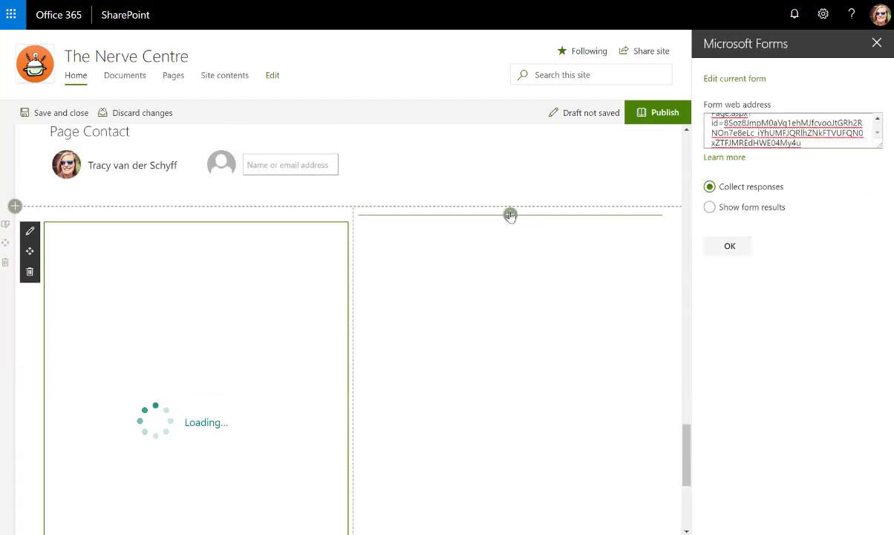
left_click(510, 215)
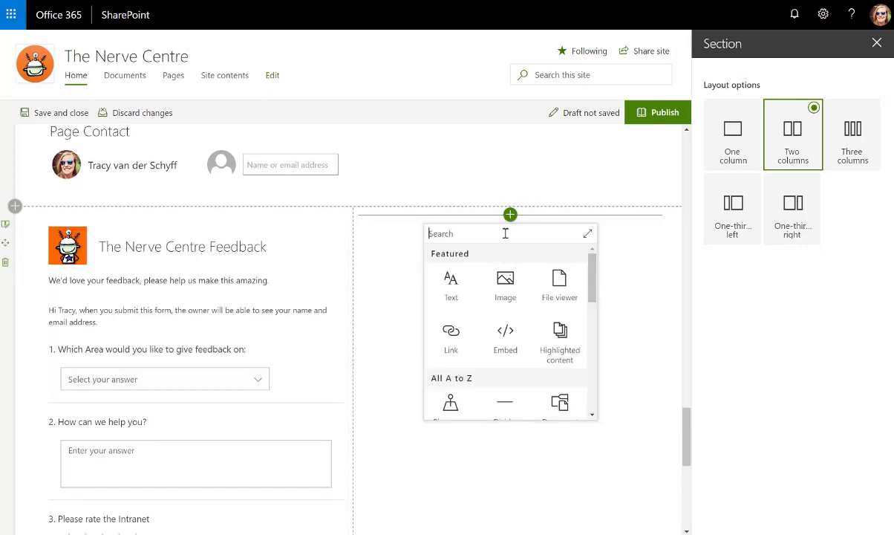
- Add a Microsoft Forms web part to column two showing results for the pasted feedback form link
scroll(506, 297, "down", 5)
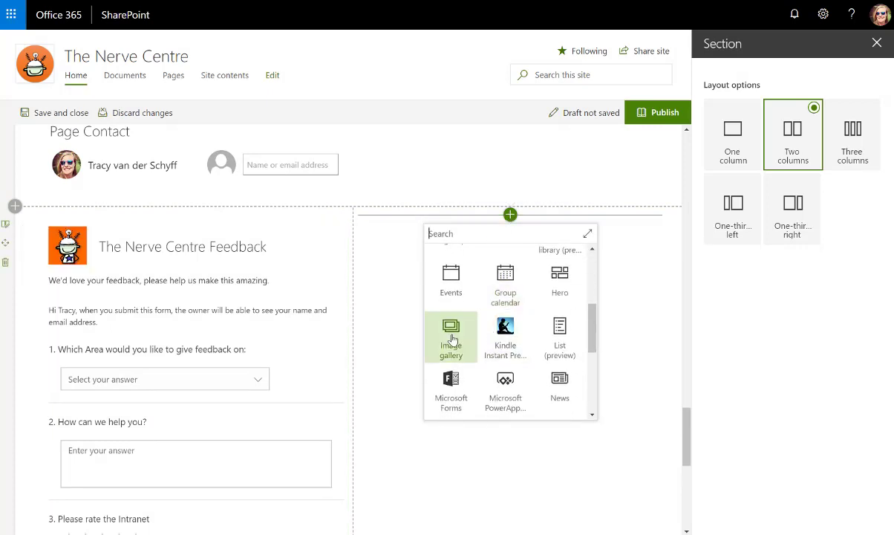
scroll(450, 364, "down", 1)
left_click(452, 355)
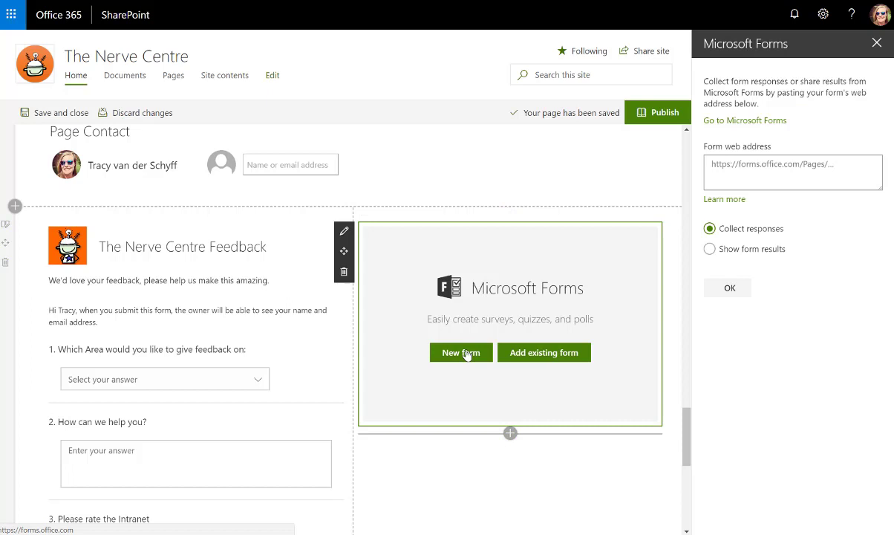
left_click(710, 250)
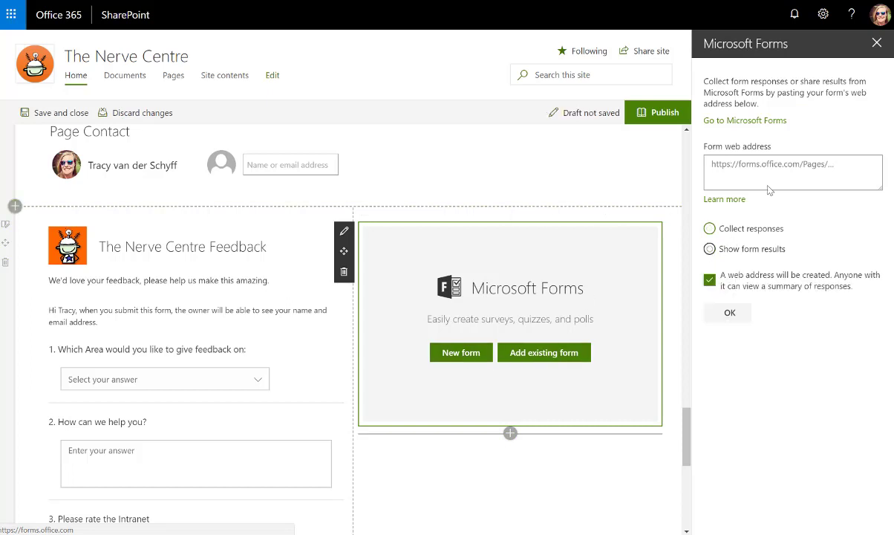
left_click(770, 164)
key("ctrl+v")
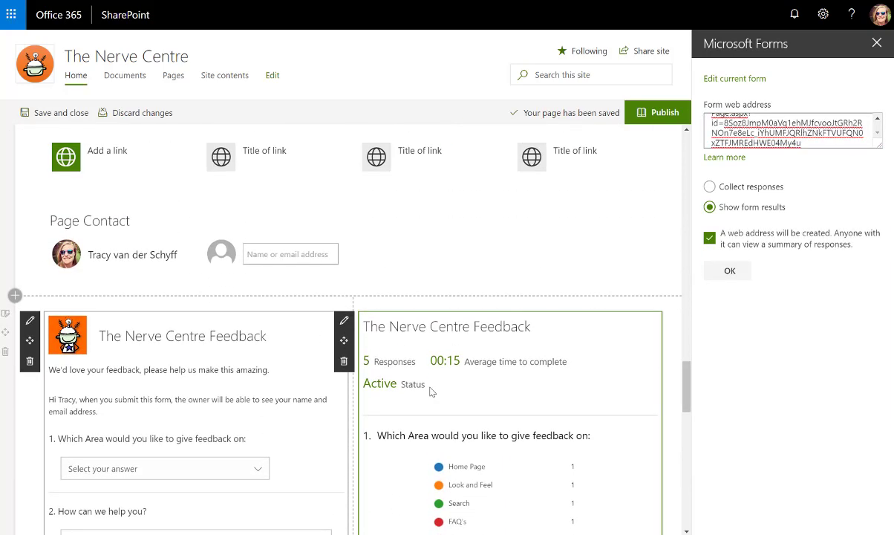
scroll(225, 386, "down", 7)
scroll(225, 385, "down", 3)
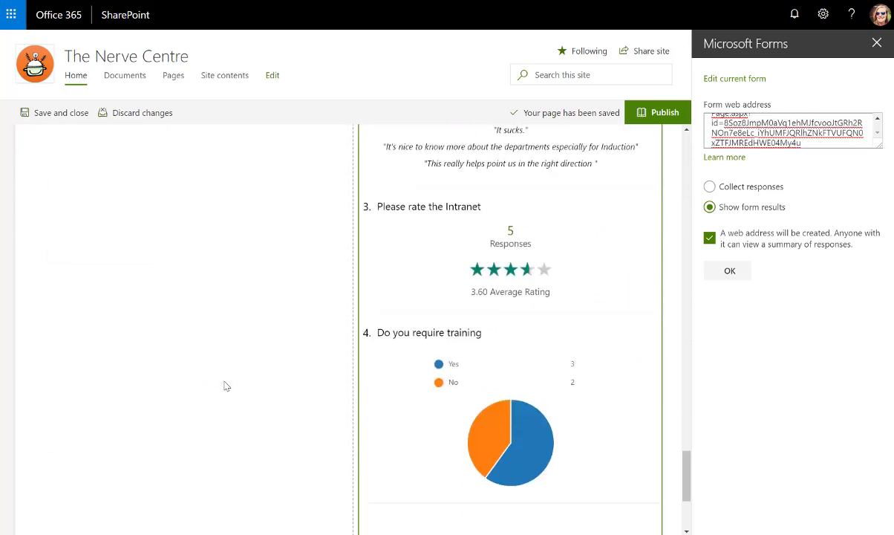
scroll(223, 385, "down", 4)
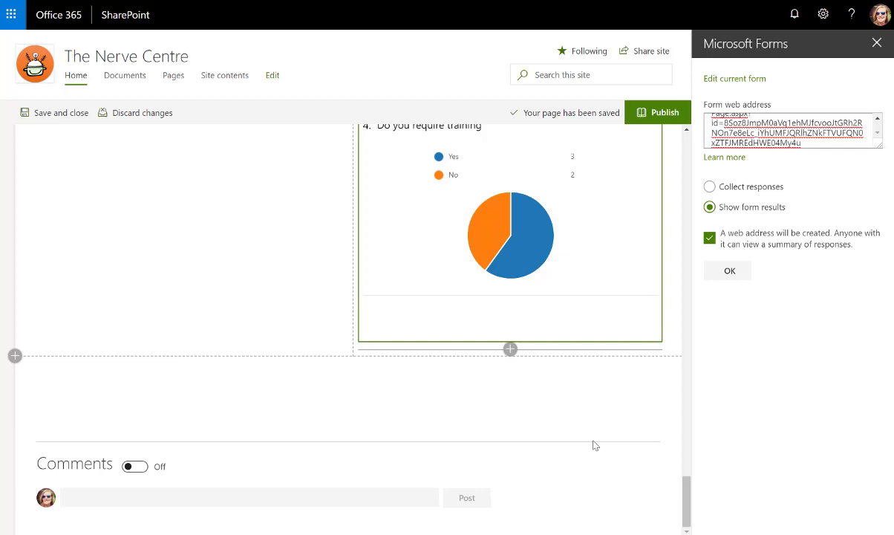
scroll(248, 379, "up", 10)
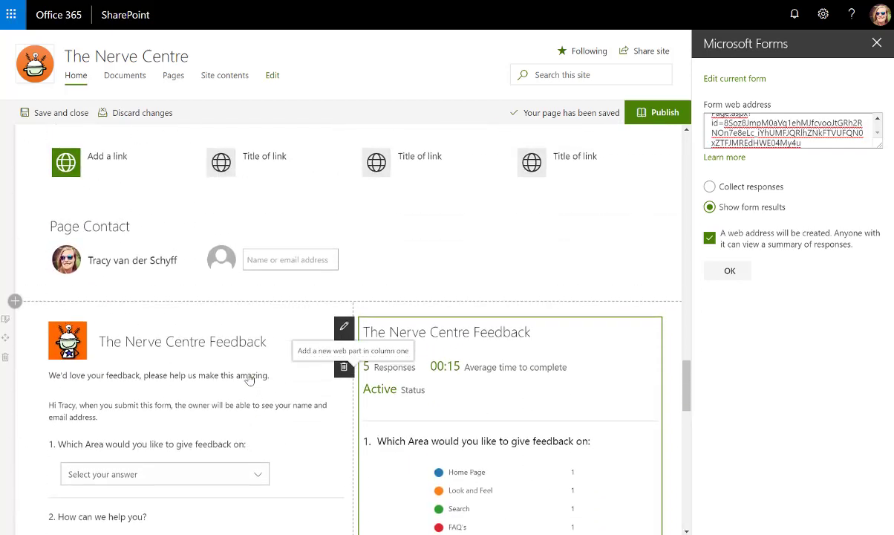
scroll(249, 380, "up", 8)
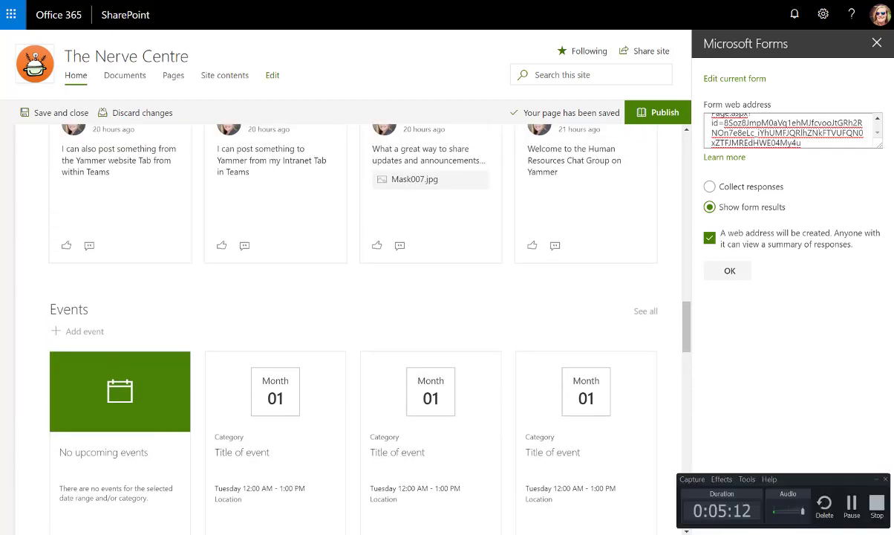
scroll(220, 329, "up", 8)
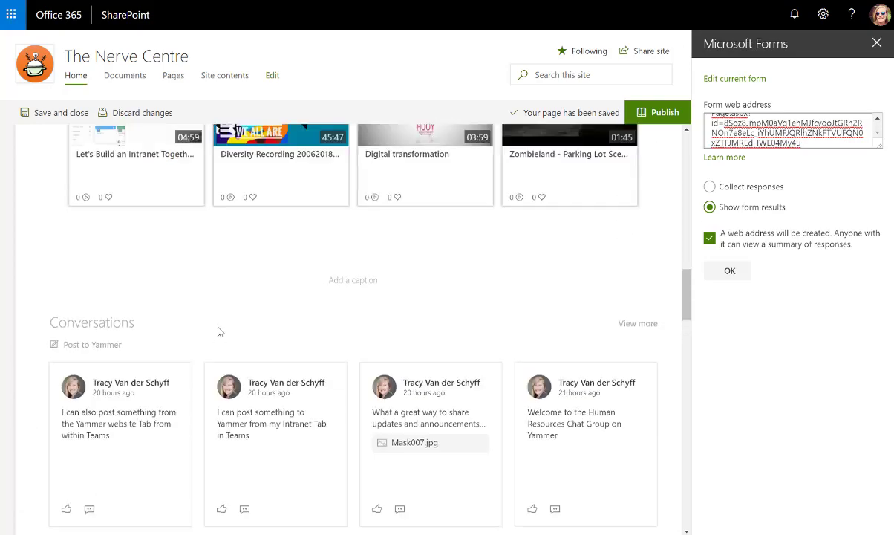
scroll(220, 331, "up", 3)
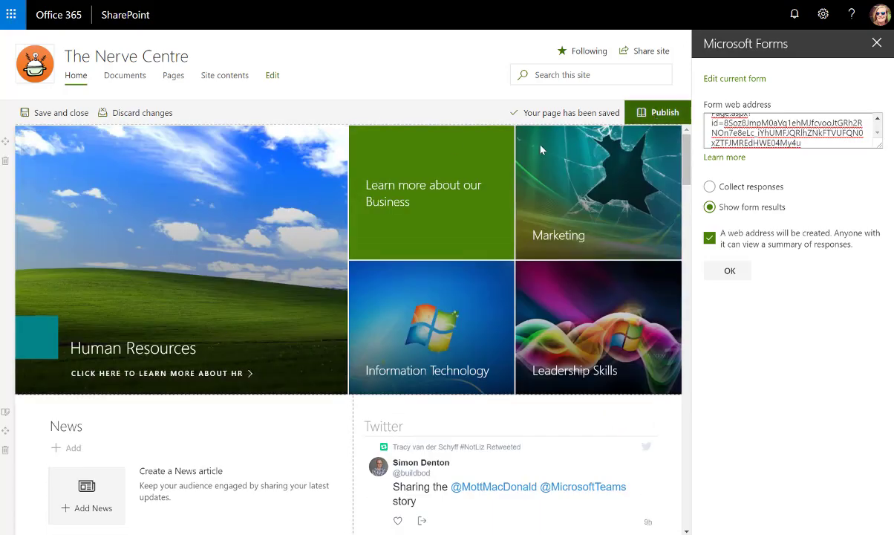
- Publish The Nerve Centre home page and scroll through it to check the live web parts
left_click(658, 112)
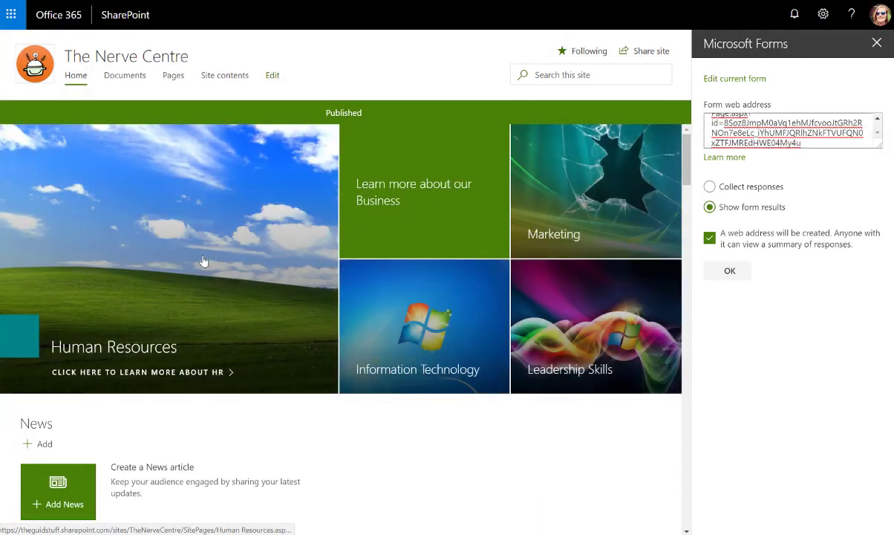
scroll(210, 262, "down", 6)
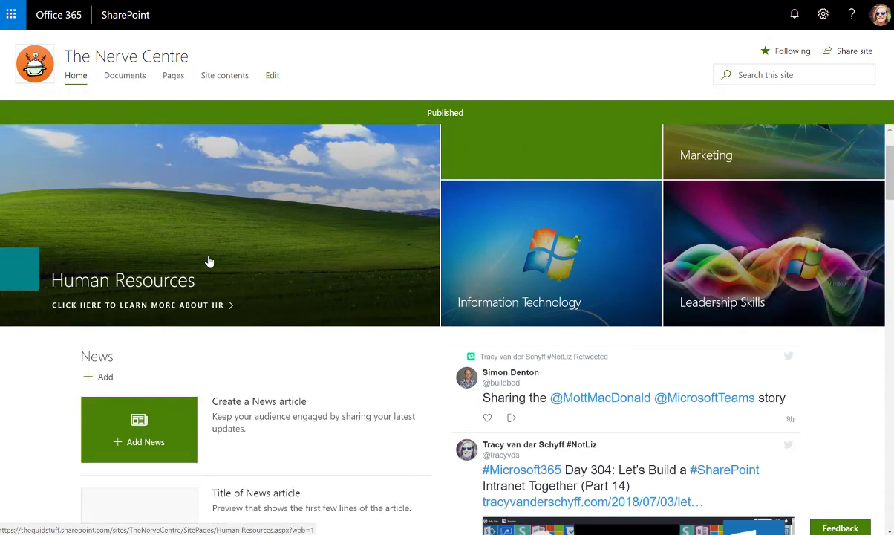
scroll(209, 264, "down", 10)
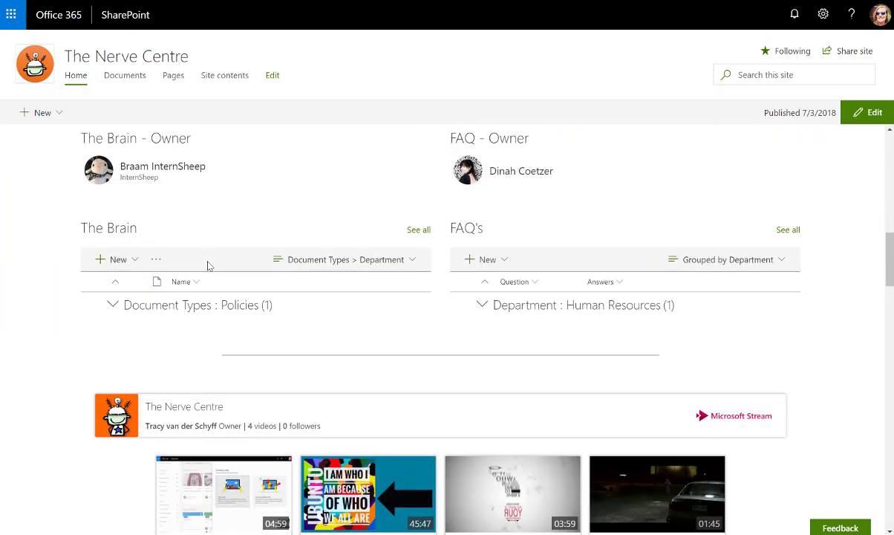
scroll(206, 268, "down", 3)
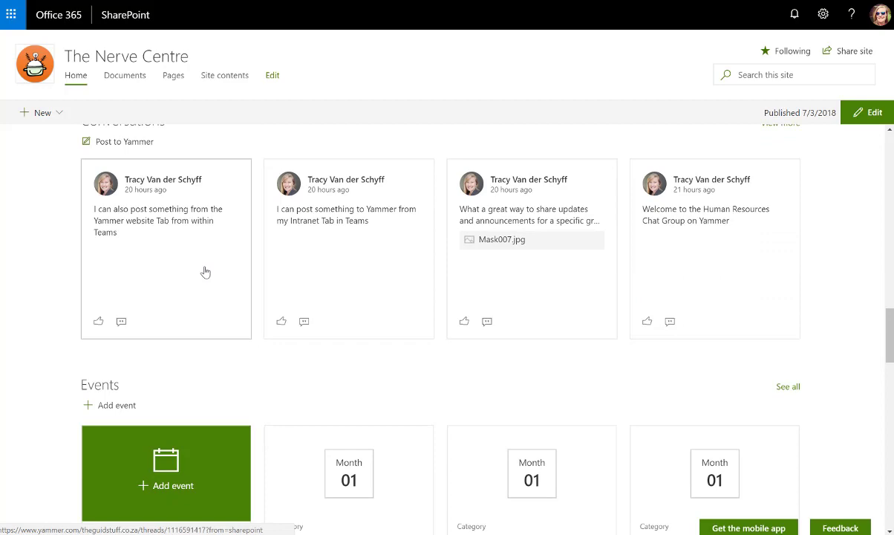
scroll(97, 279, "down", 3)
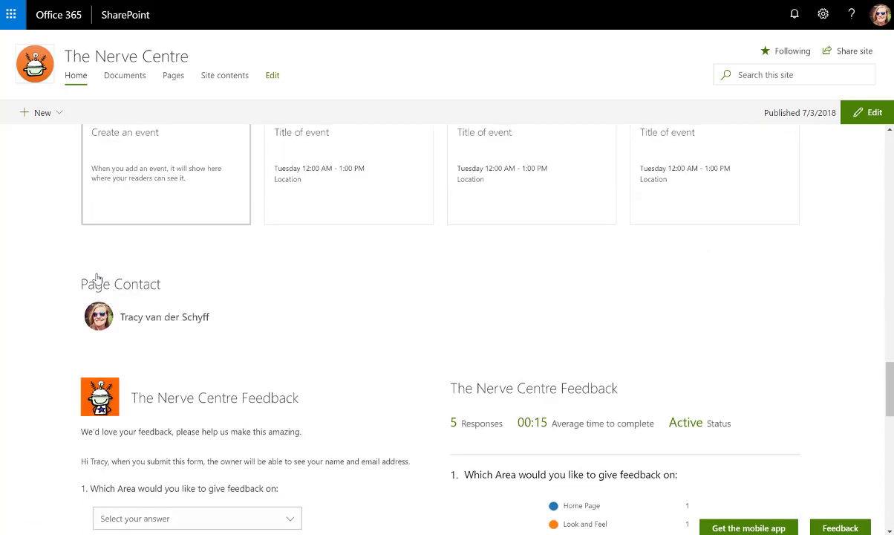
scroll(96, 273, "down", 2)
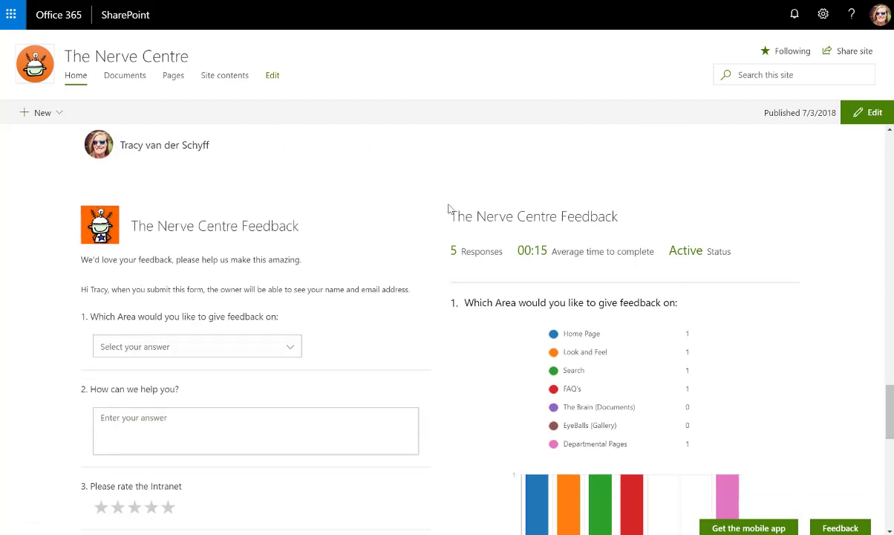